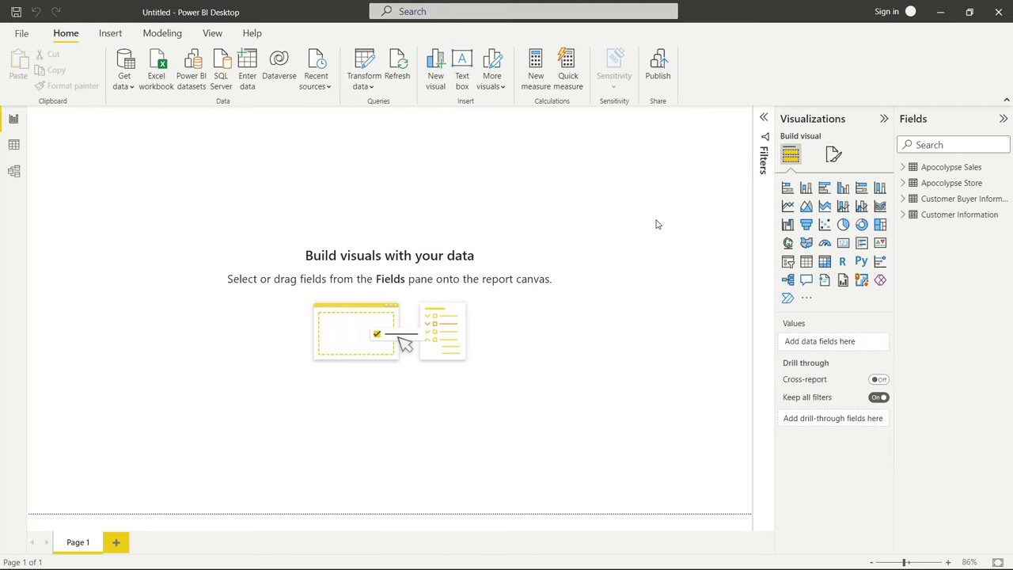
- Expand the Apocolypse Sales fields and show the table's rows in Data view
click(902, 168)
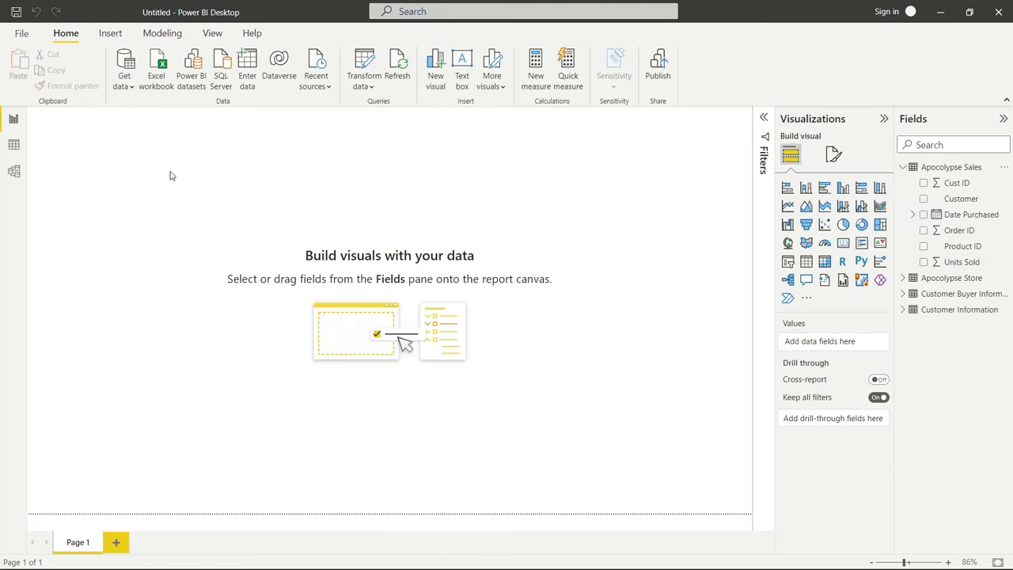
click(14, 146)
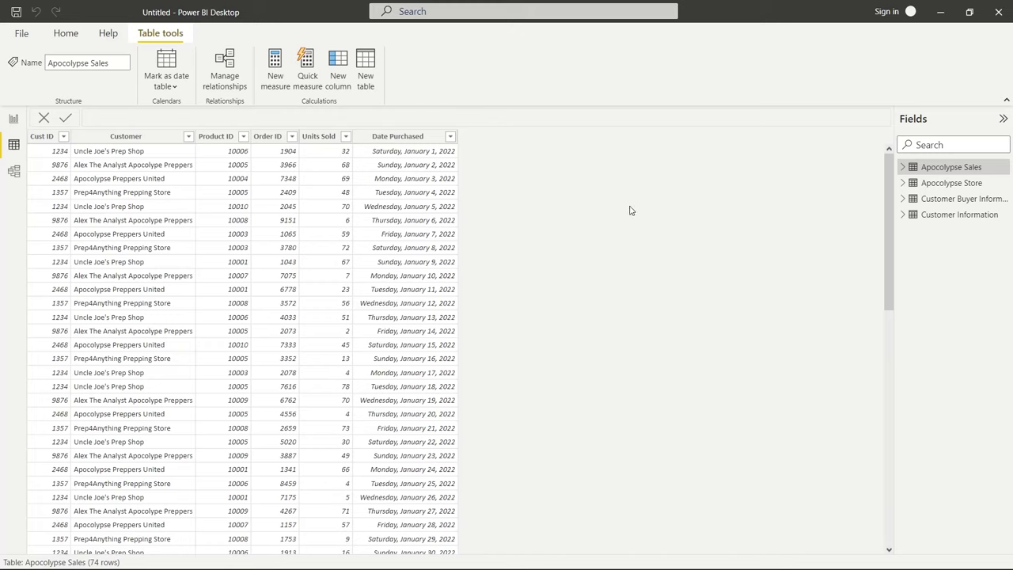
- Start a new group on the Customer field, move the Groups dialog right, and select '(groups)' in its name
right_click(169, 139)
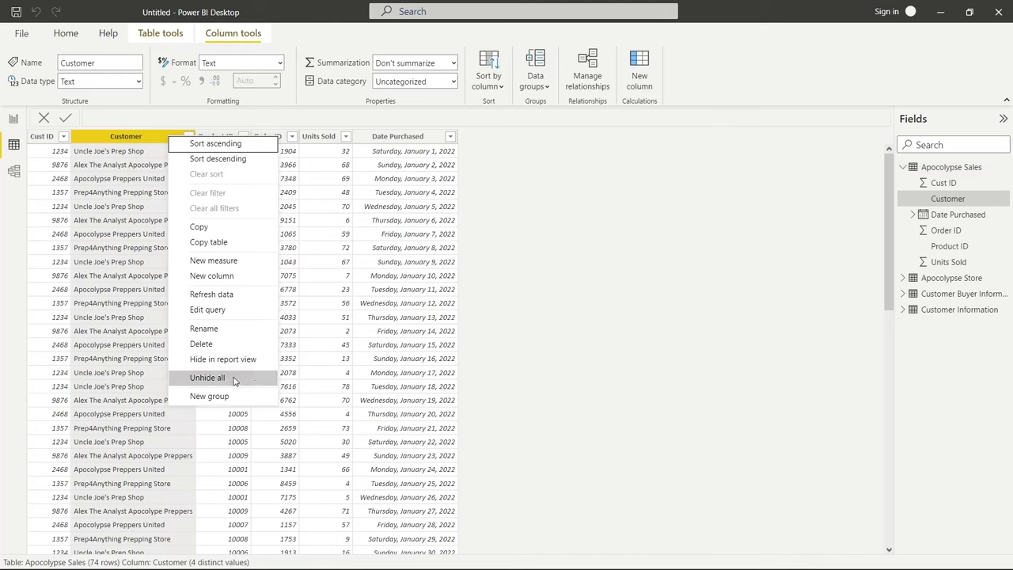
click(622, 273)
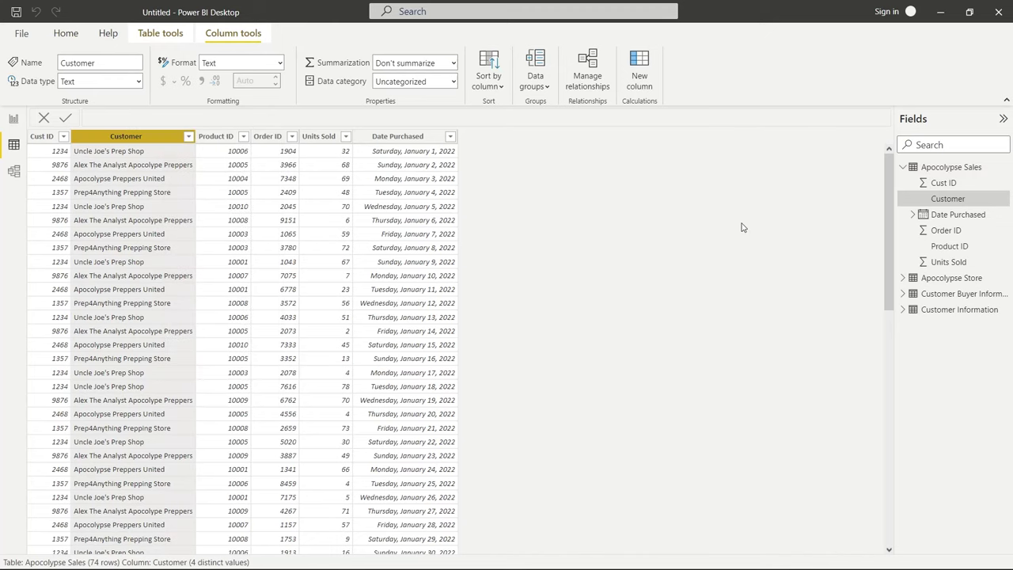
click(942, 201)
right_click(942, 201)
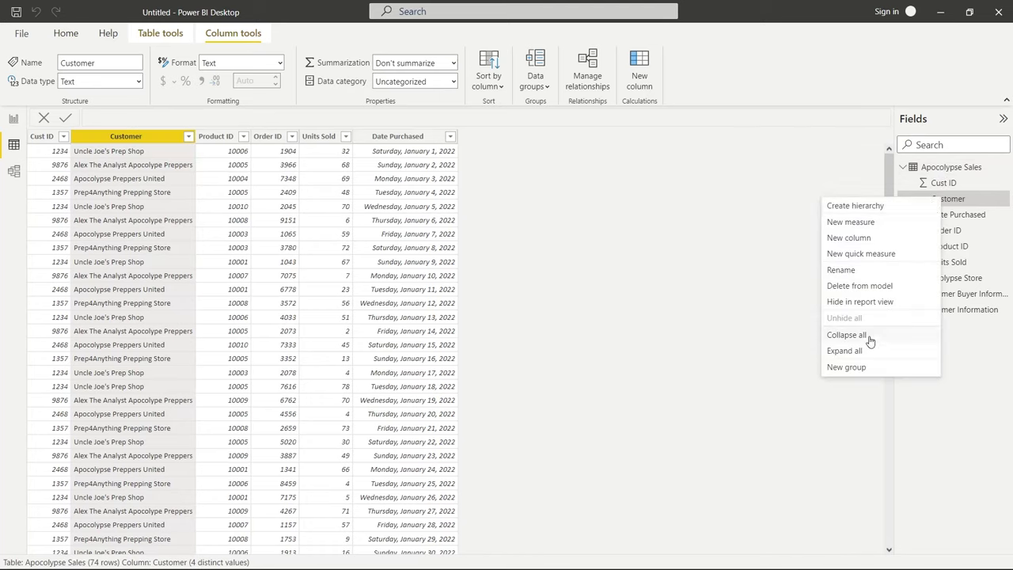
click(860, 370)
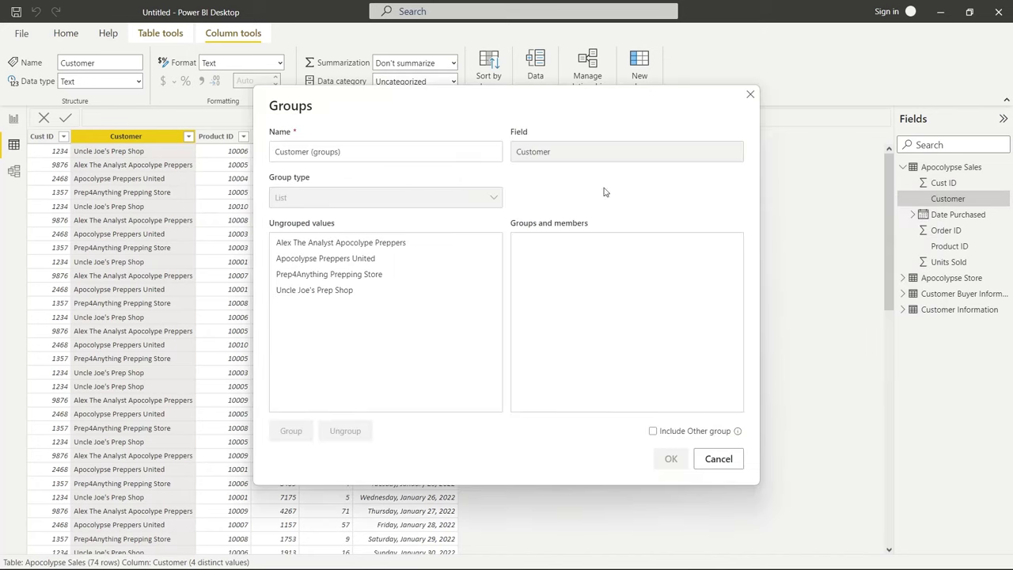
drag(521, 100, 650, 102)
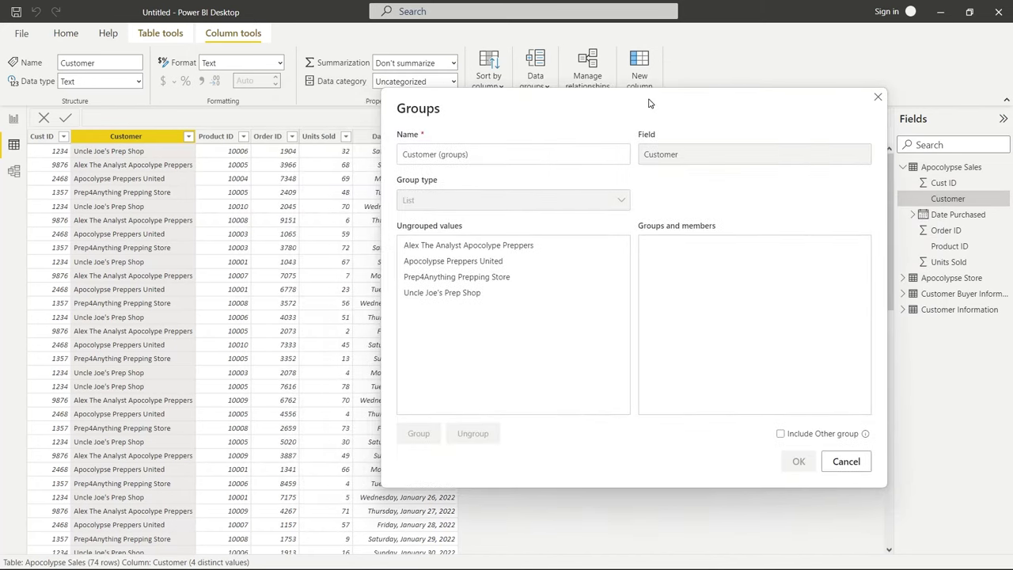
double_click(459, 154)
- Rename the grouping Customer (List) and group Alex The Analyst Apocolype Preppers with Prep4Anything Prepping Store
text((List)
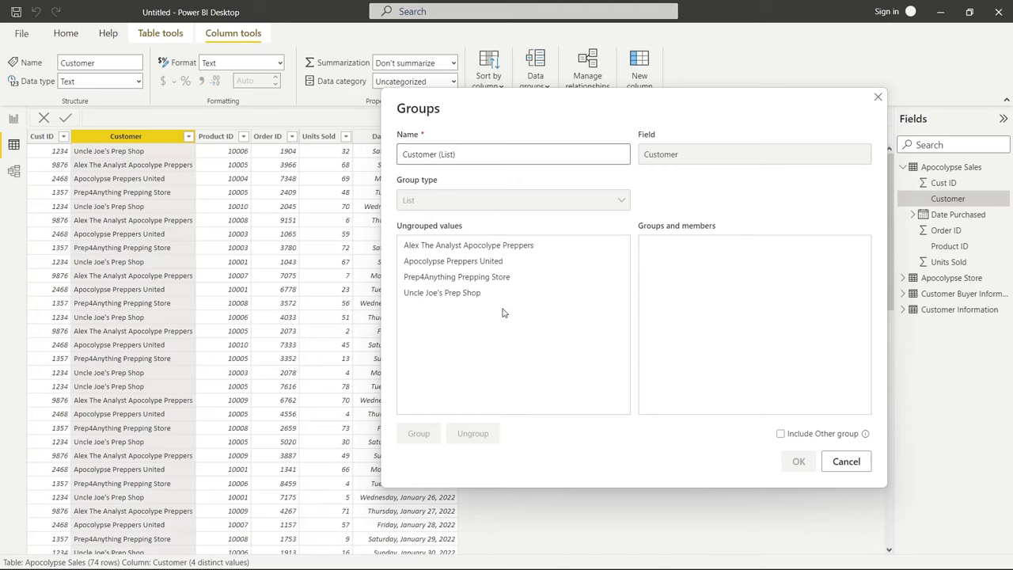
click(491, 248)
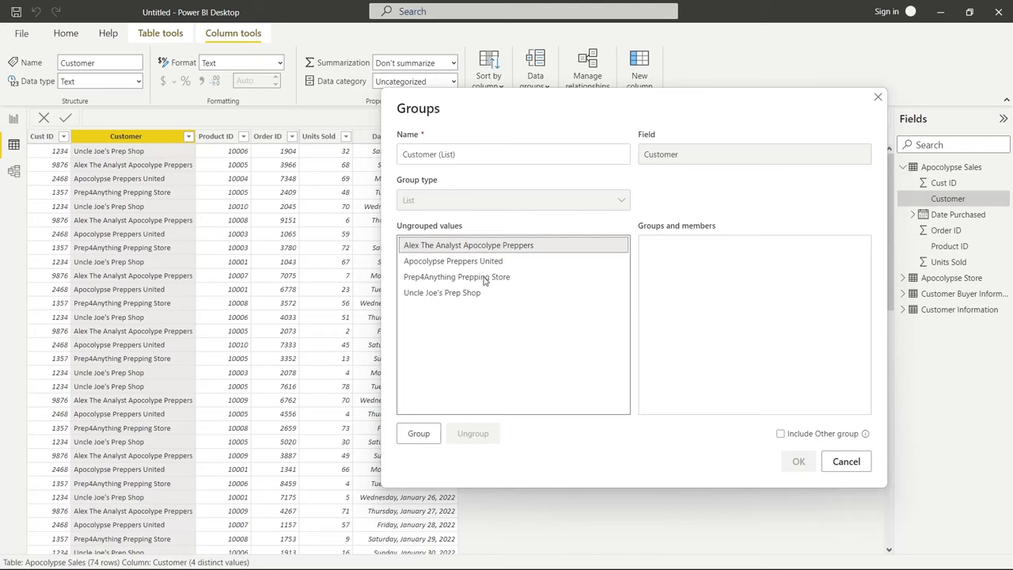
ctrl+click(485, 279)
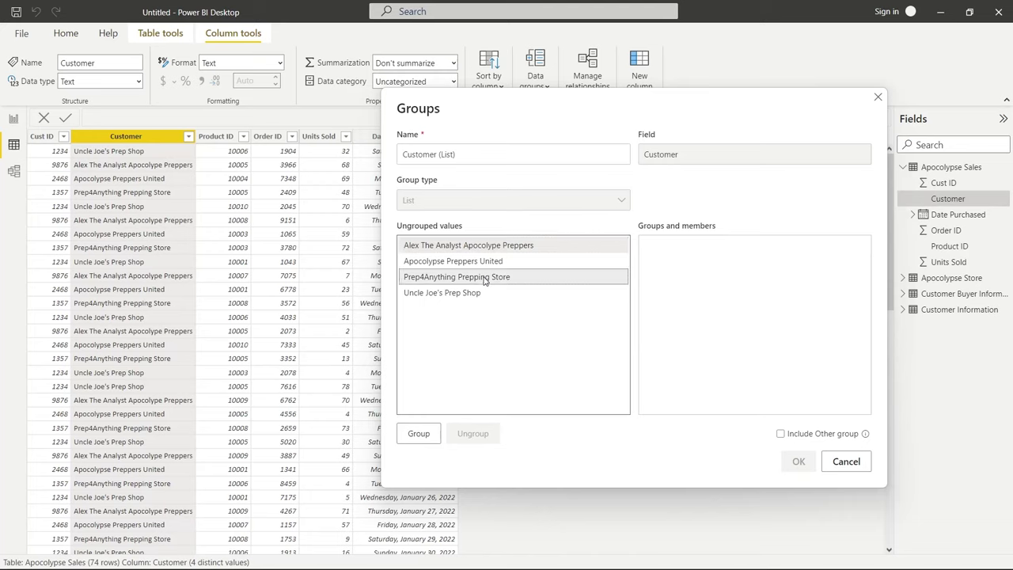
click(419, 435)
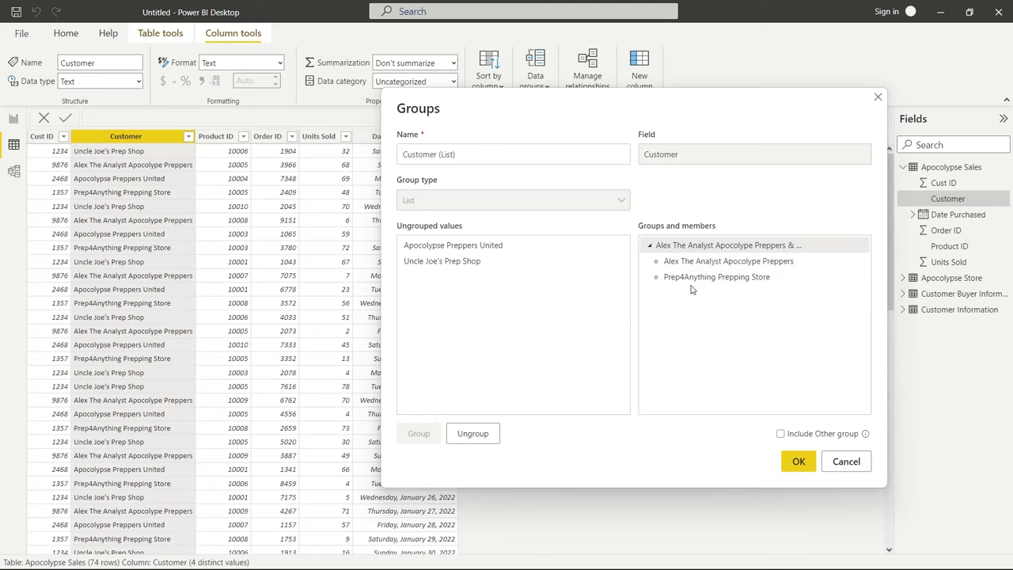
- Name the new group 'The Best Prepping Stores'
click(733, 249)
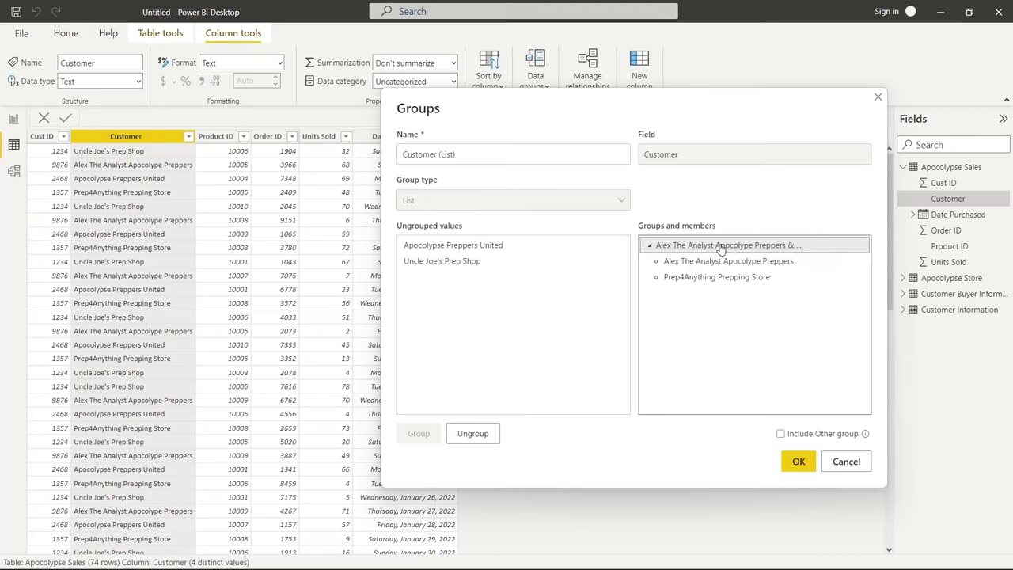
double_click(721, 247)
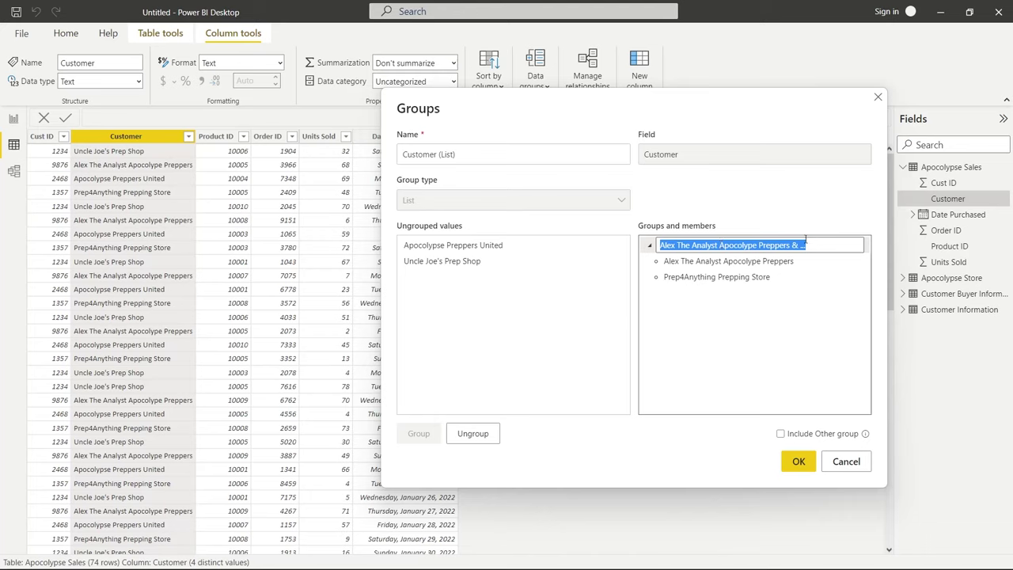
text(The)
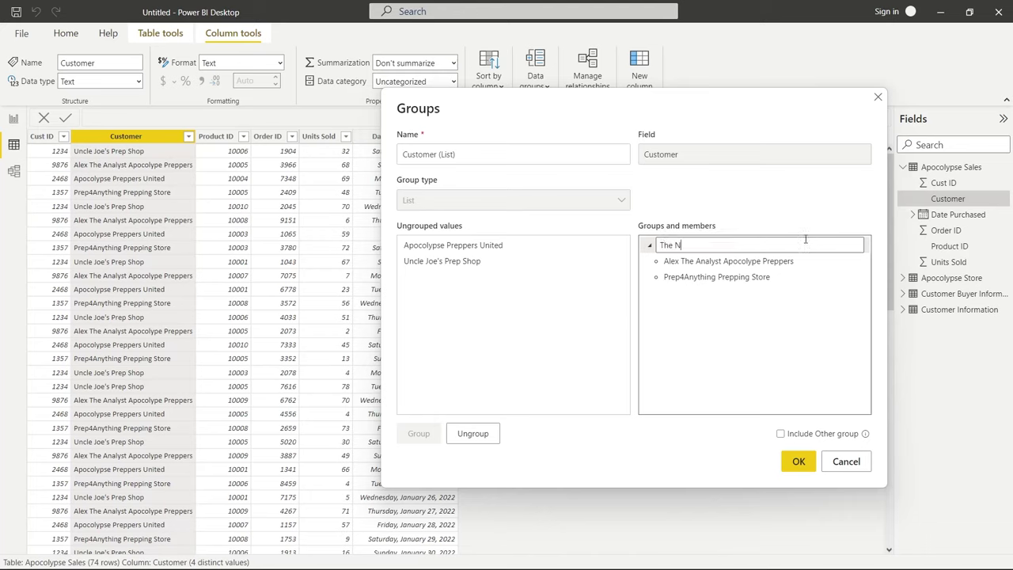
text( Best Prepping Stores)
key(Return)
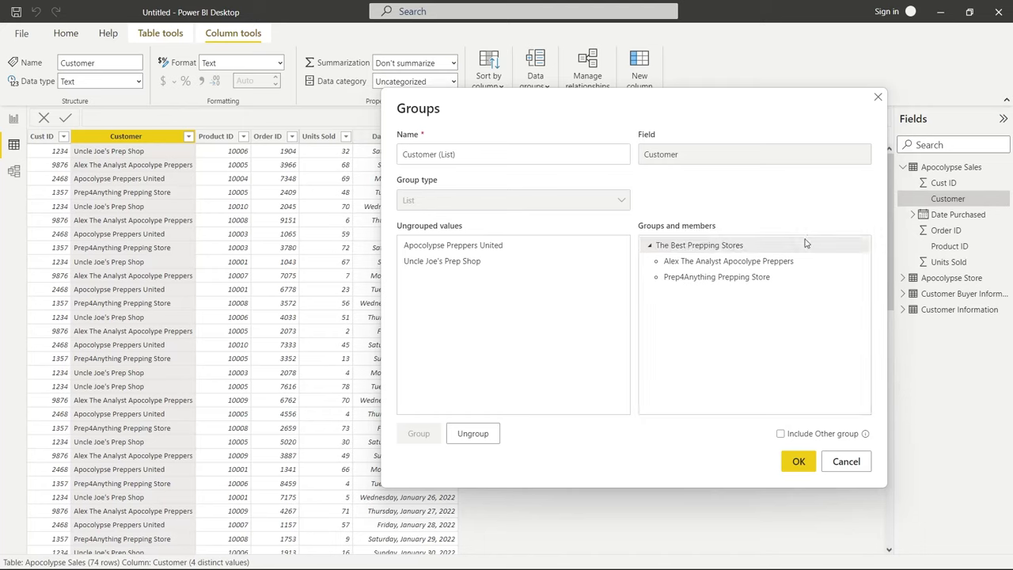
- Group Apocolypse Preppers United and Uncle Joe's Prep Shop together
click(481, 251)
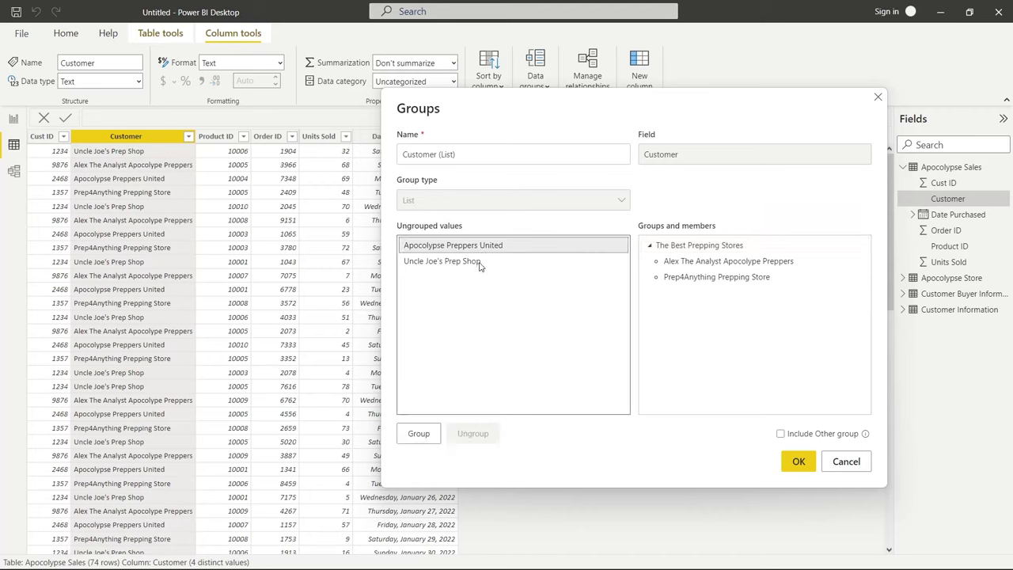
click(479, 263)
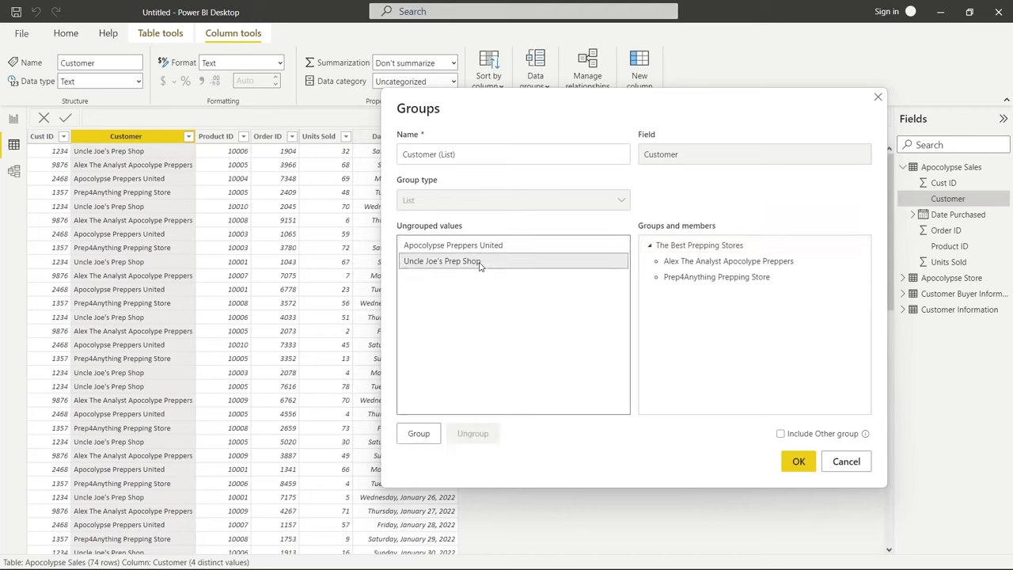
ctrl+click(487, 250)
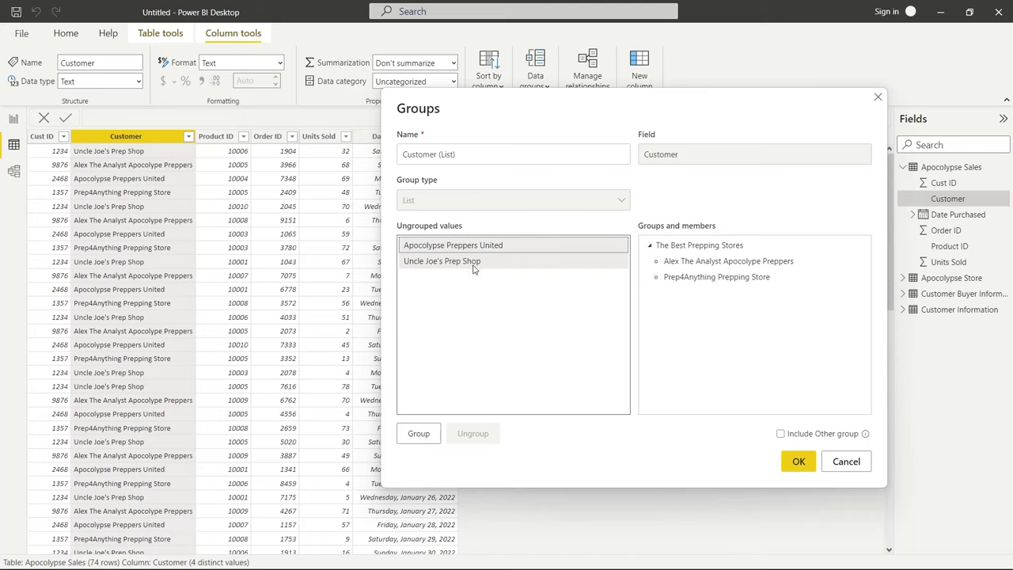
click(419, 434)
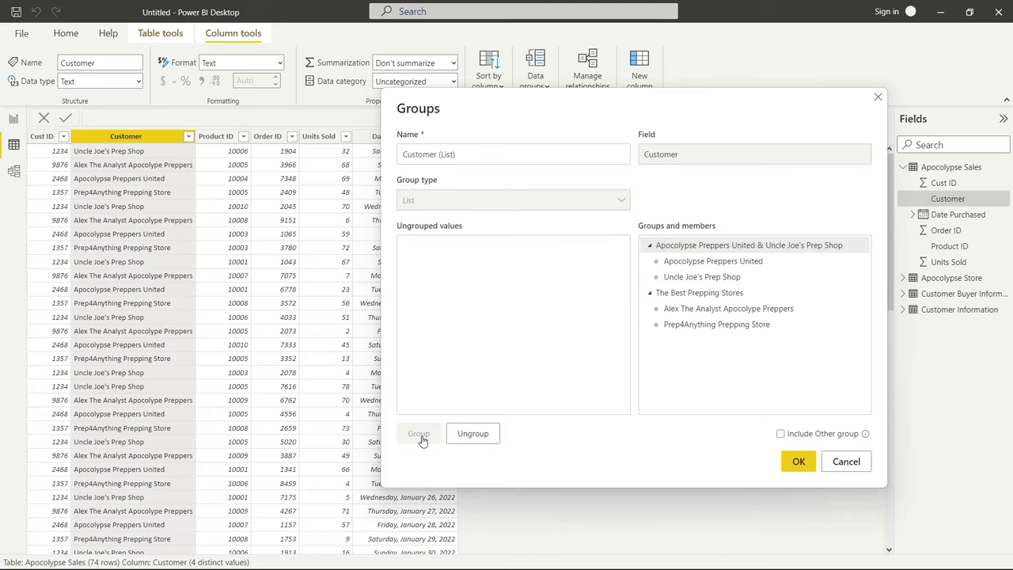
- Name that group 'The Worst Prepping Stores' and apply the Customer (List) grouping
click(717, 245)
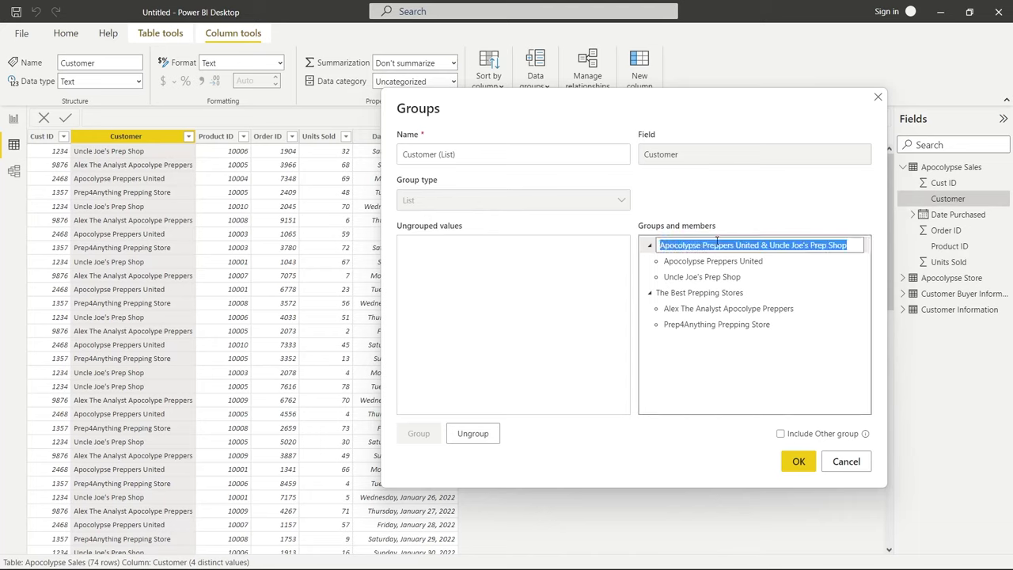
text(W)
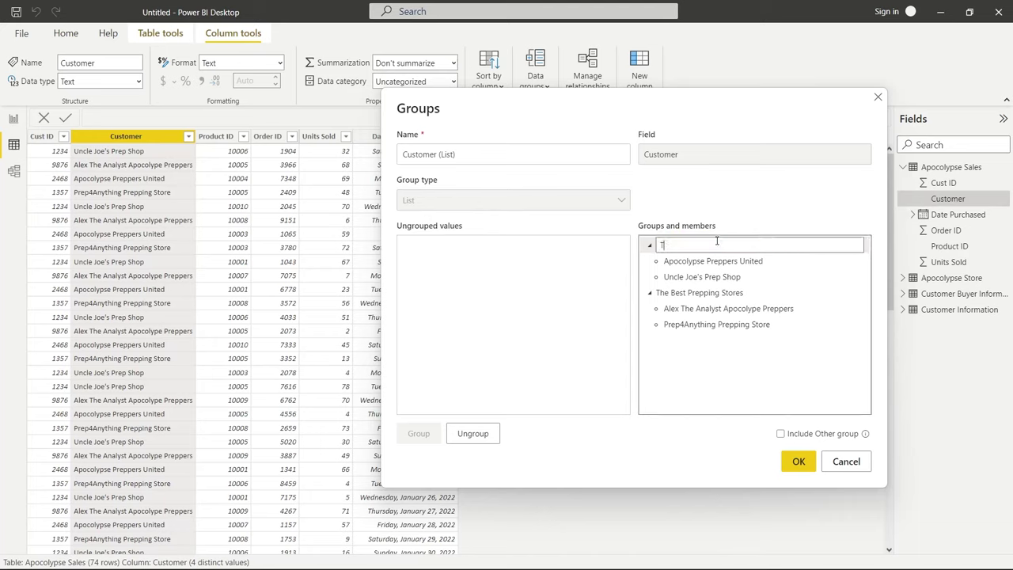
text(he Worst Prepping Stores)
click(638, 383)
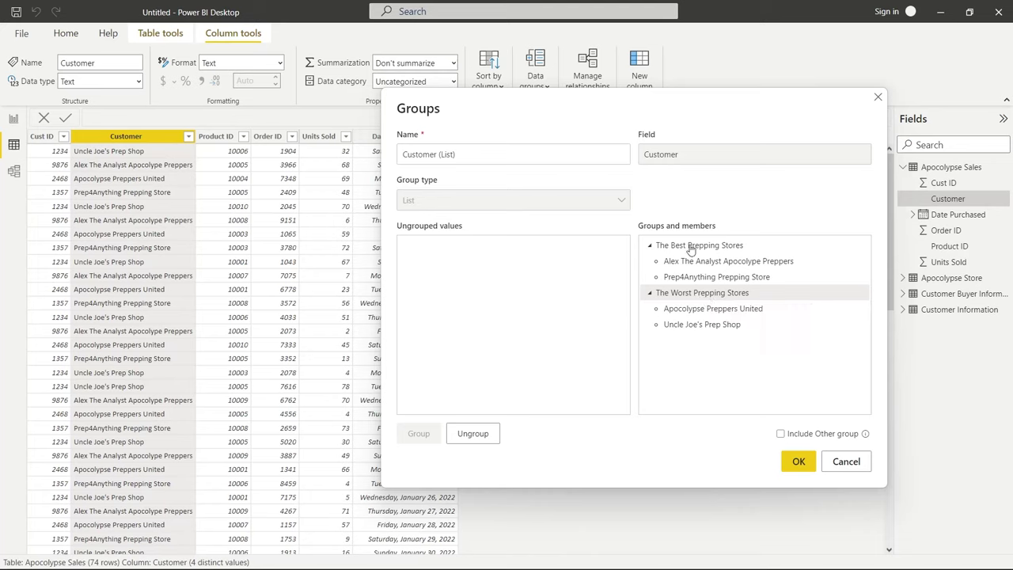
click(792, 463)
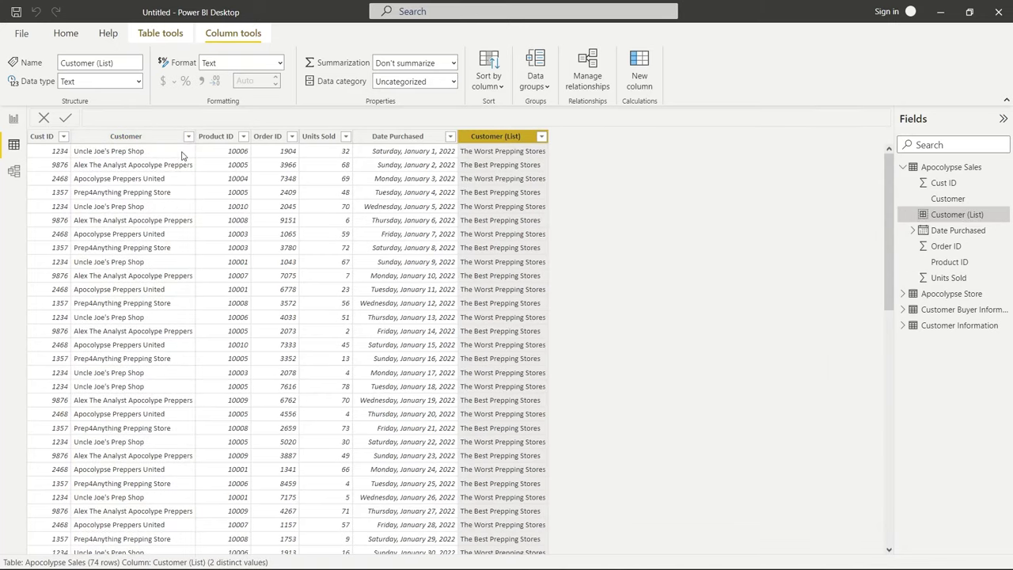
- Select the Customer column to review its new Customer (List) tags
click(172, 153)
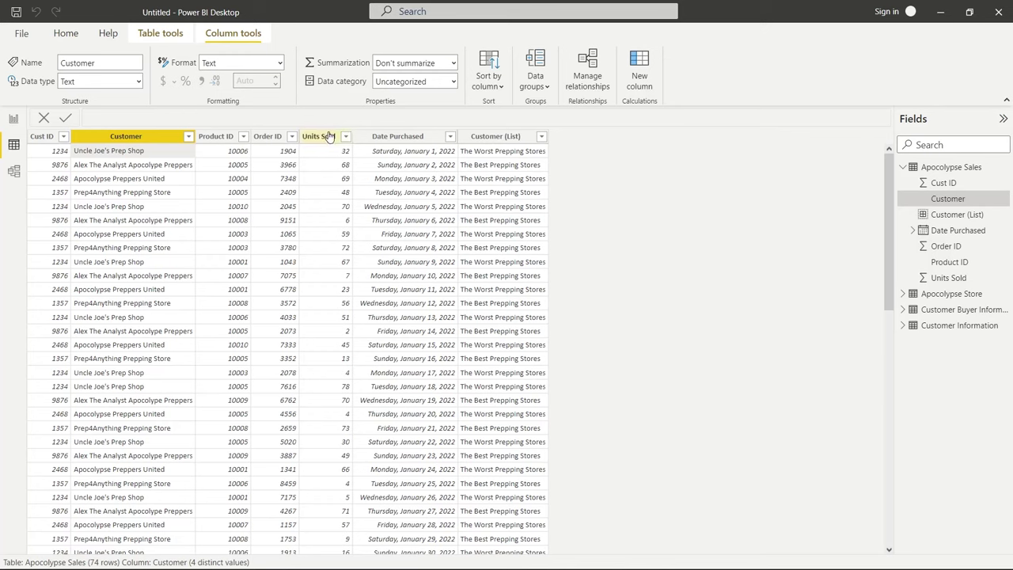
- Start a new group on the Order ID column with group type List
right_click(274, 139)
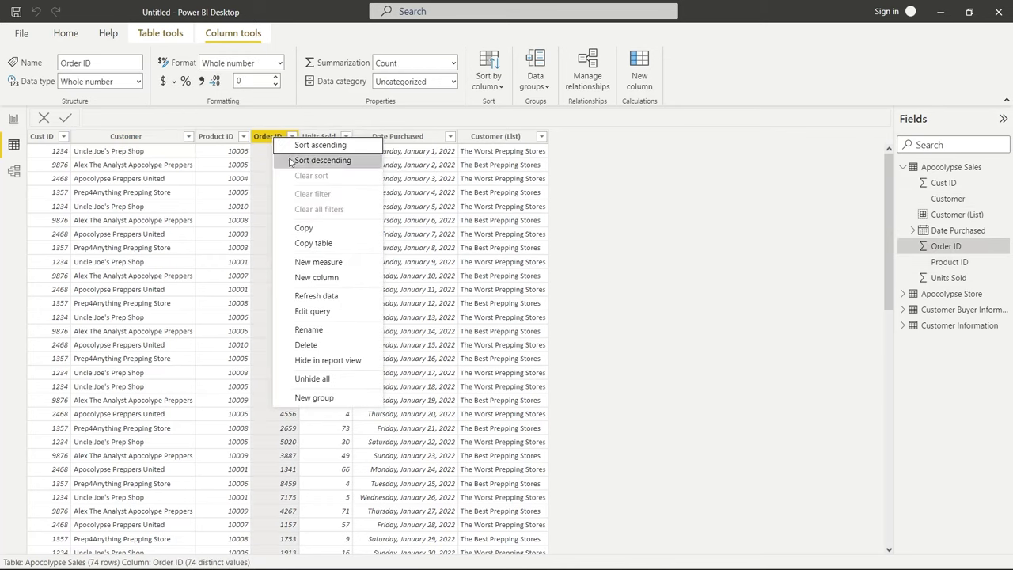
click(334, 399)
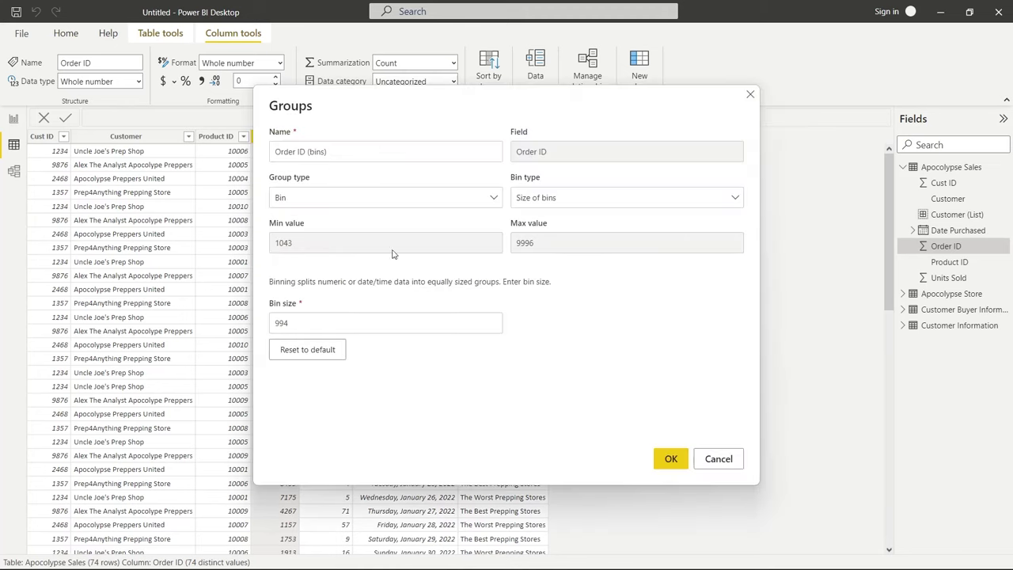
click(366, 198)
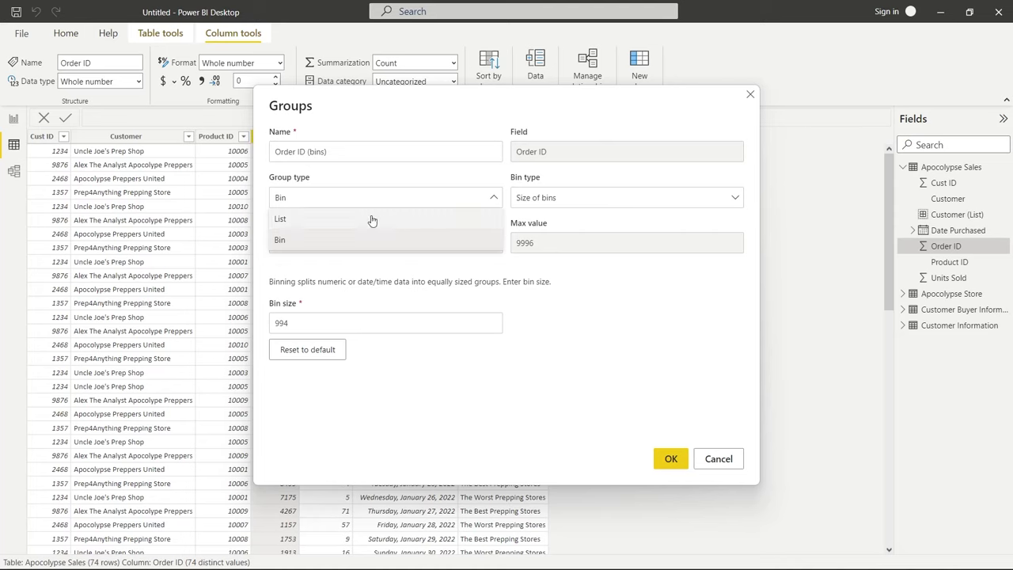
click(372, 220)
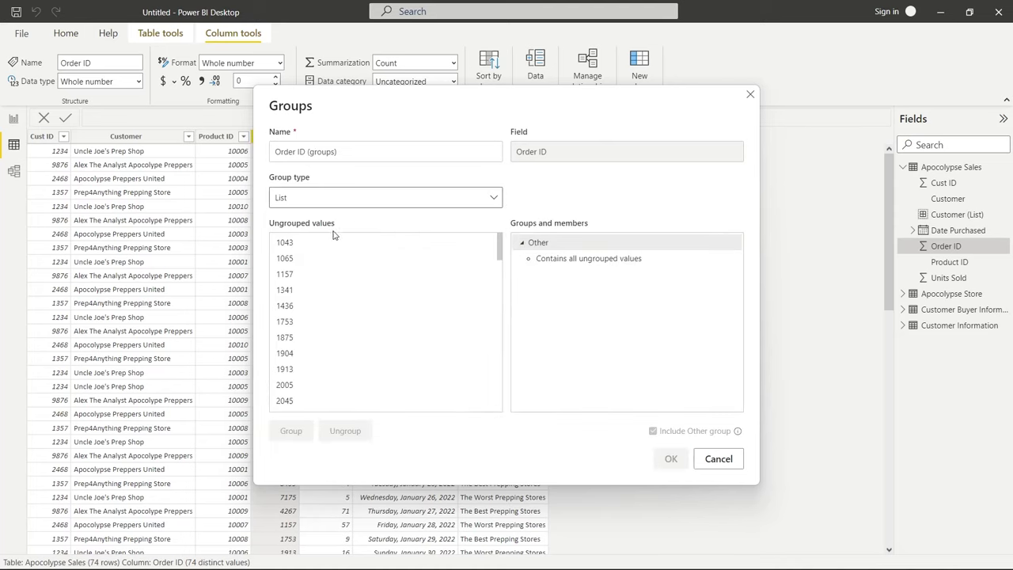
- Group order IDs 1043 through 5779 as 'The First Orders'
click(295, 246)
scroll(342, 279, down, 3)
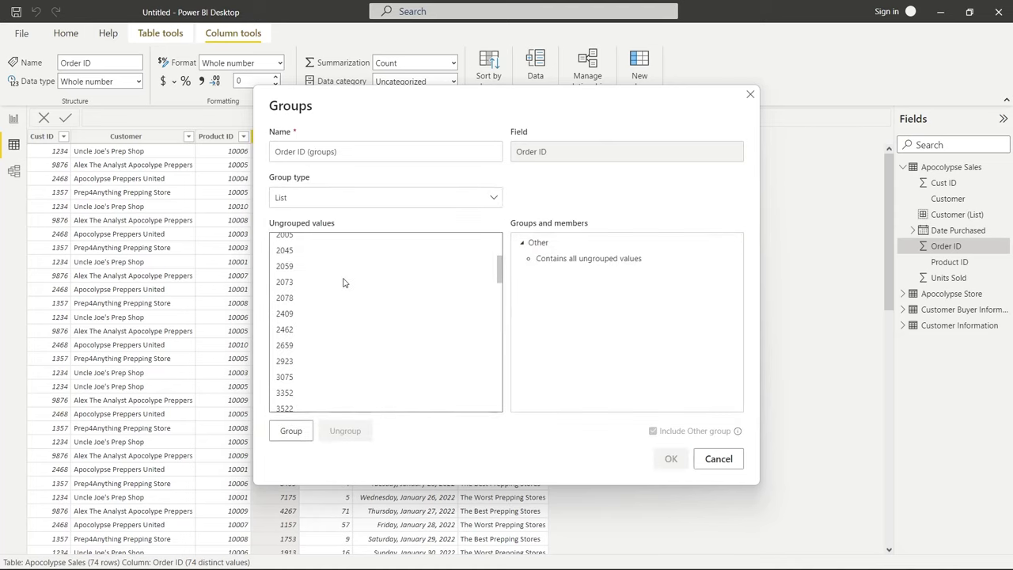
scroll(343, 283, down, 10)
scroll(337, 285, up, 4)
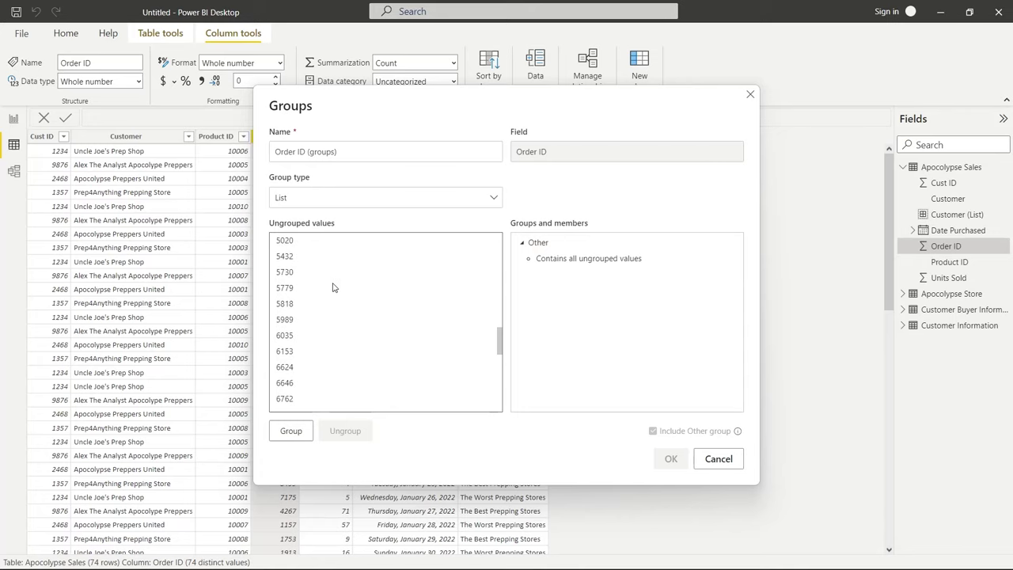
shift+click(332, 287)
click(291, 431)
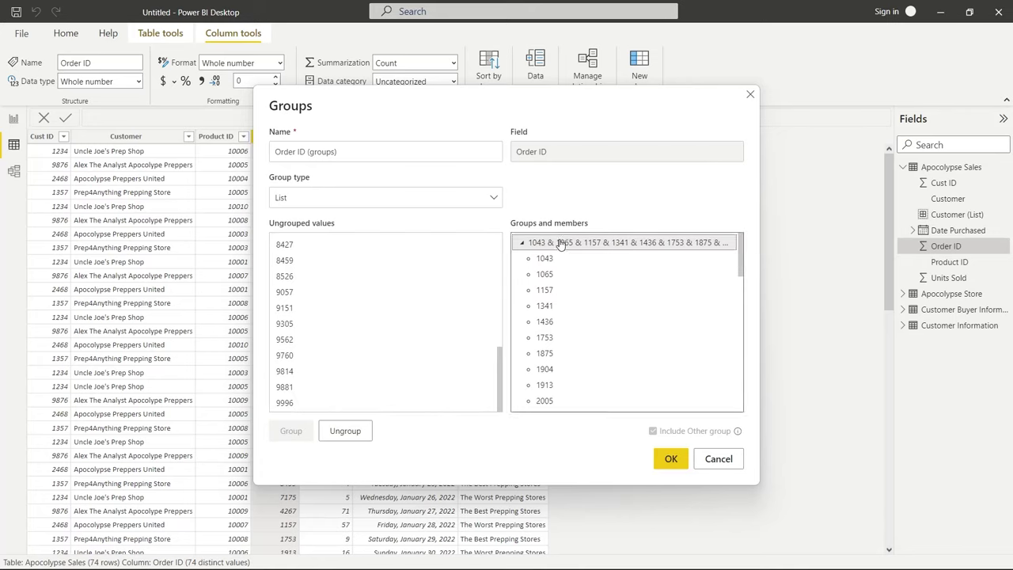
click(560, 243)
click(560, 243)
text(The First)
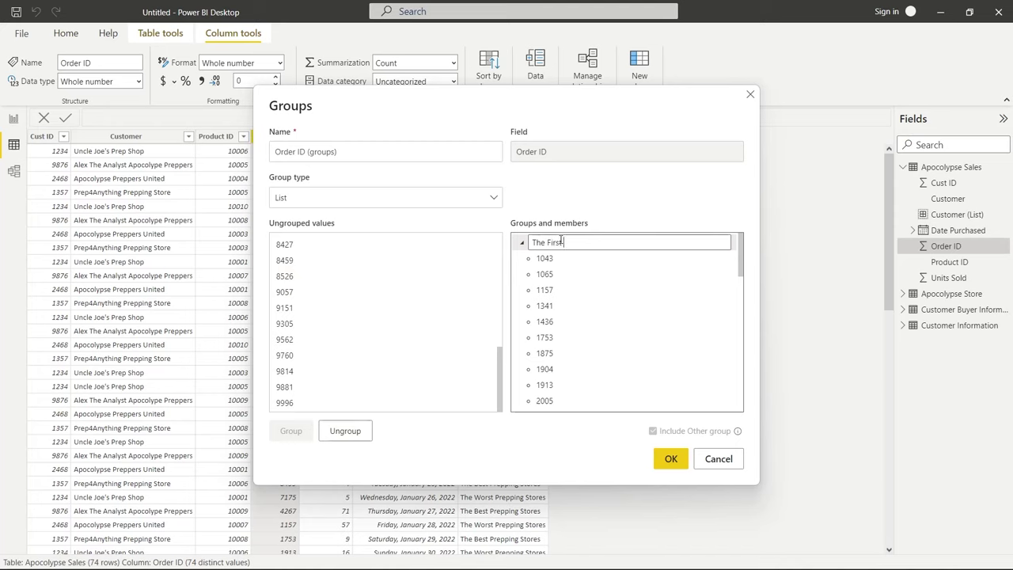
text( Orders)
click(312, 246)
- Group the remaining order IDs as 'The Latest Orders' and create the Order ID (groups) column
click(312, 246)
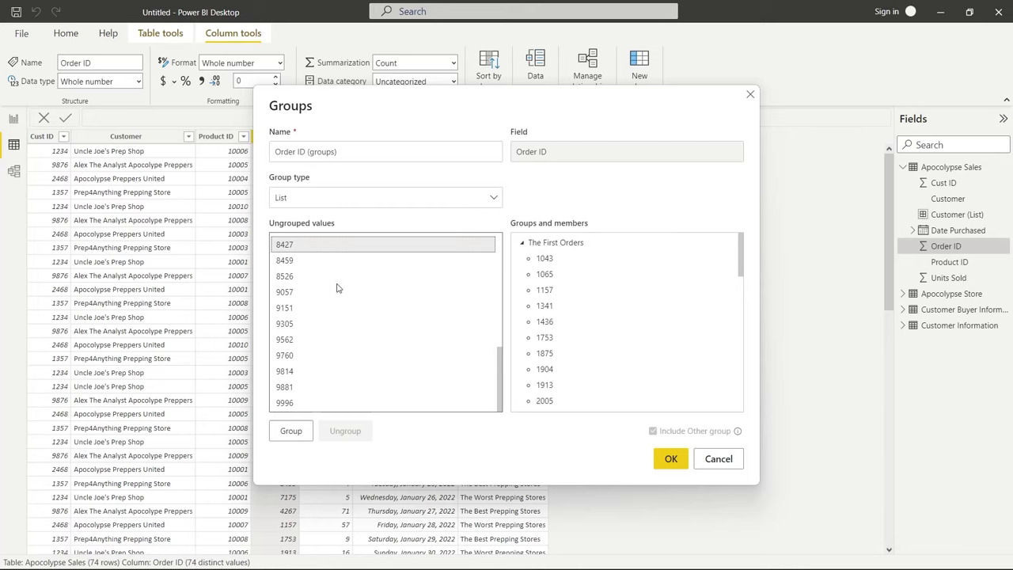
scroll(335, 289, up, 6)
scroll(325, 242, down, 6)
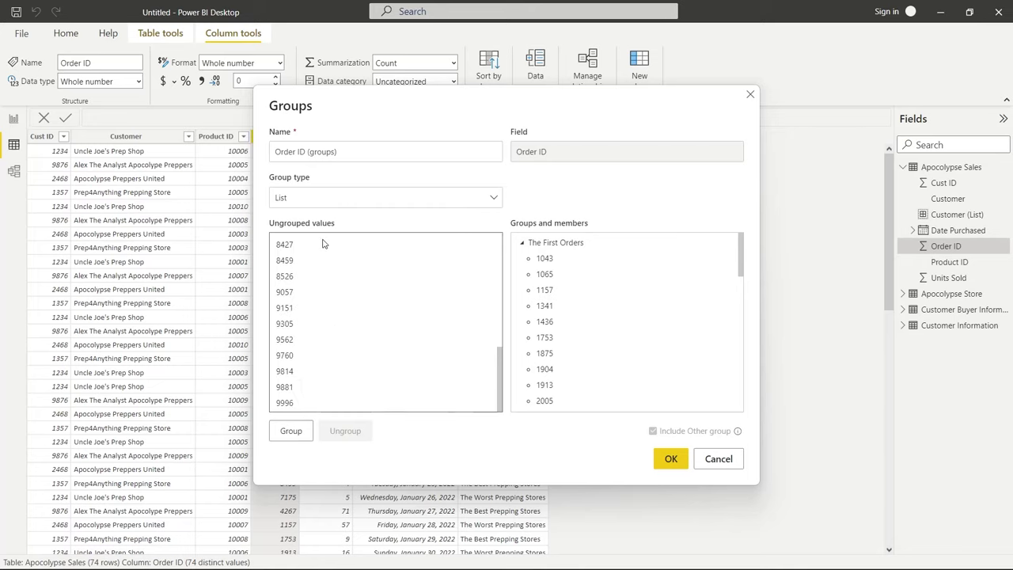
shift+click(309, 402)
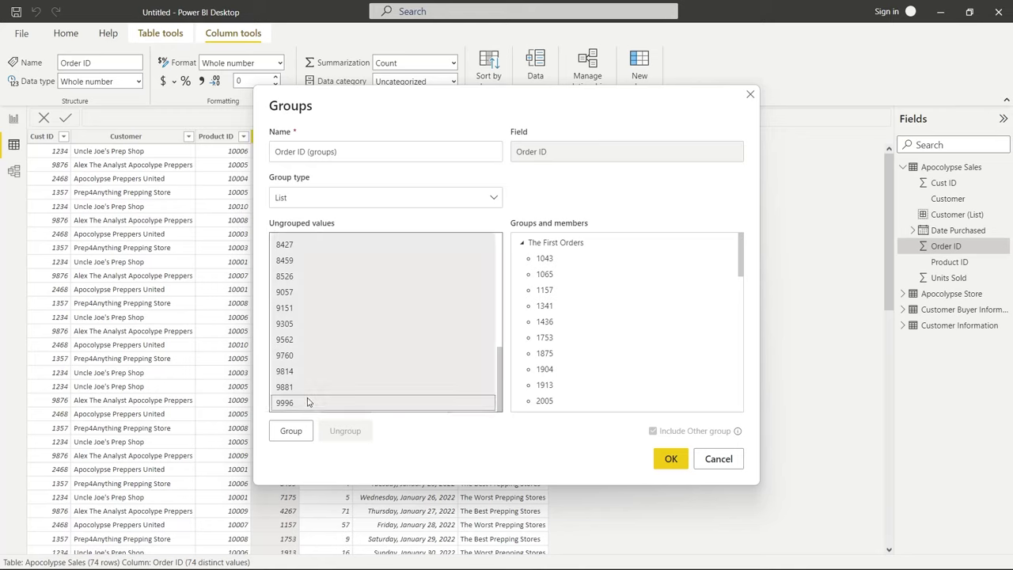
click(289, 435)
double_click(563, 242)
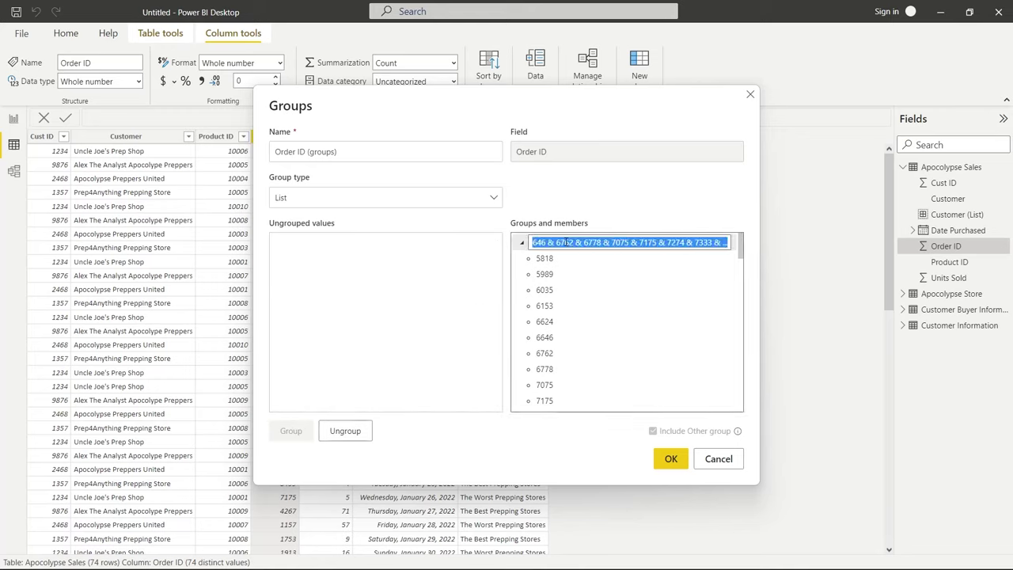
text(The Latest Orders)
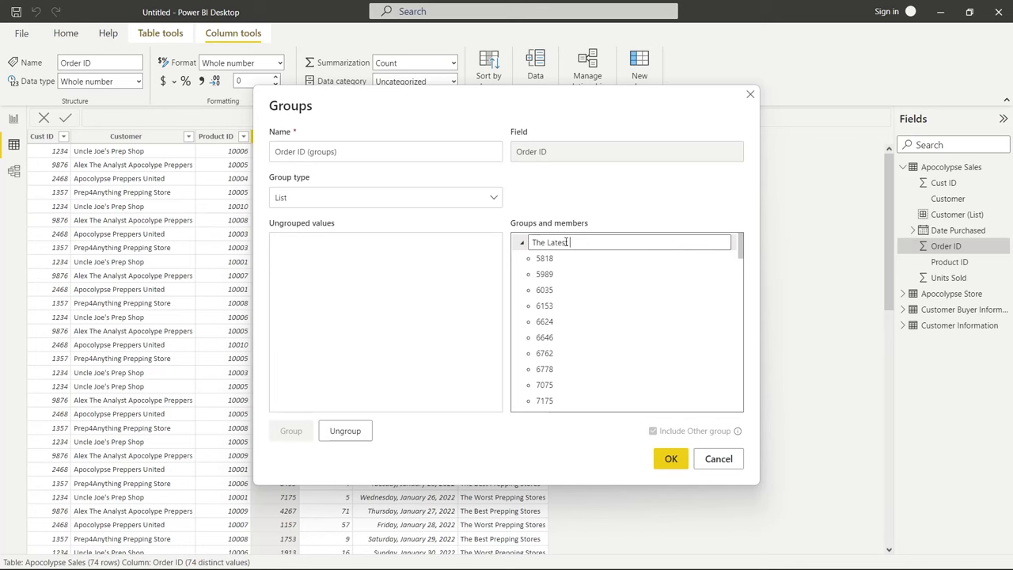
click(675, 466)
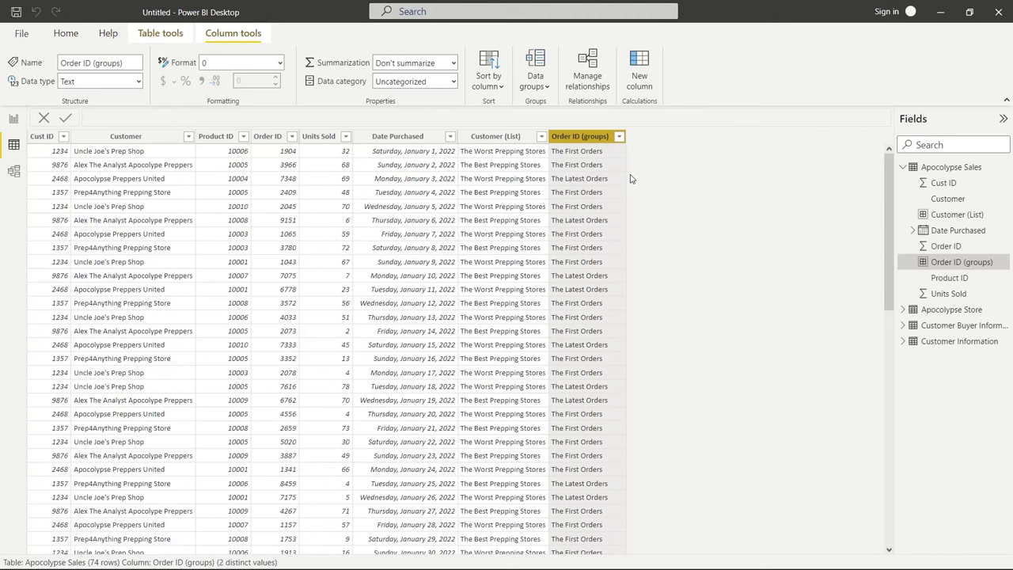
click(631, 179)
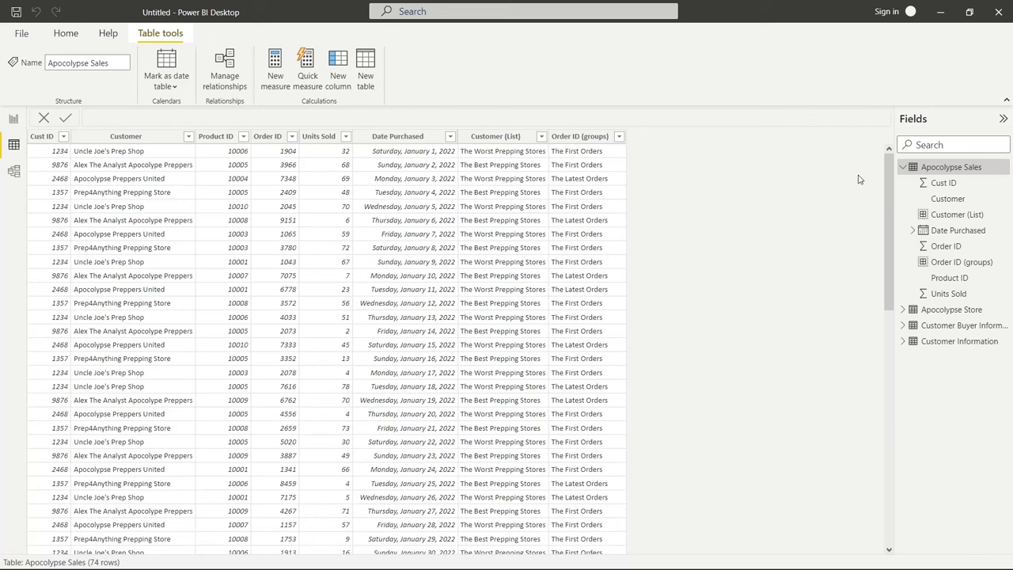
- Browse to the Customer Buyer Information table's data and bring up the Age column's options
click(904, 169)
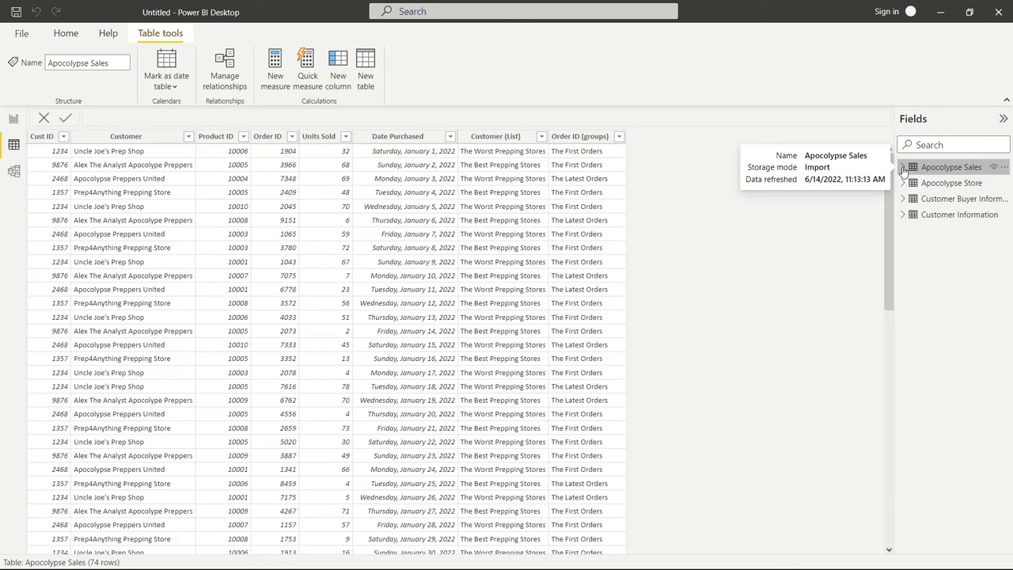
click(950, 199)
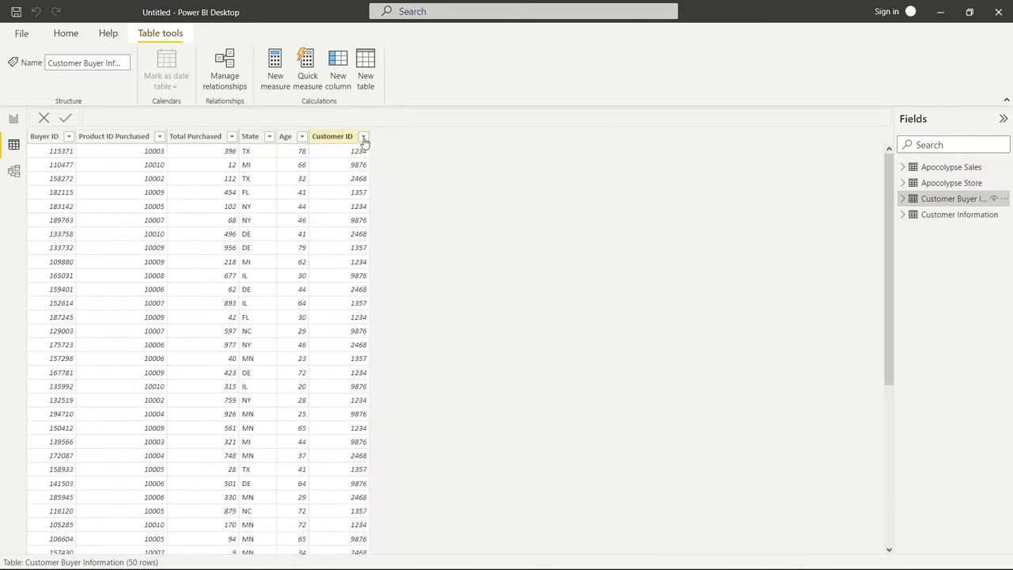
click(946, 215)
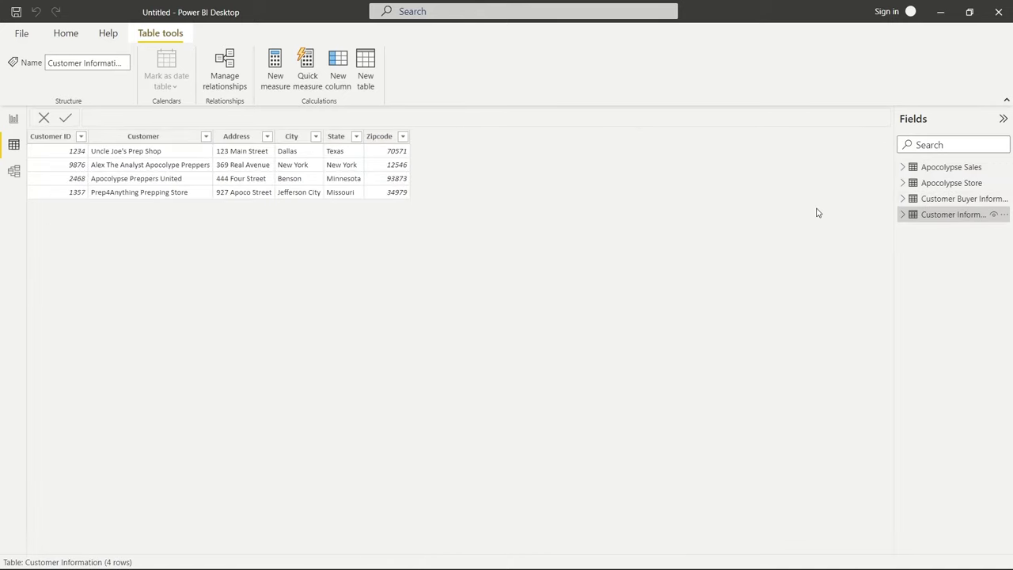
click(977, 200)
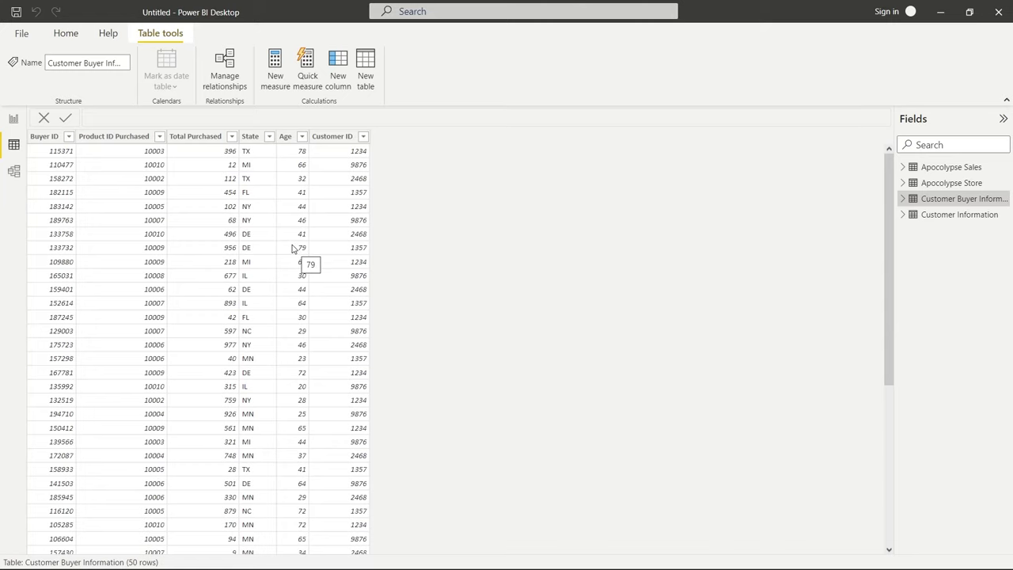
right_click(286, 138)
- Start an Age group and try Number of bins set to 10
click(331, 398)
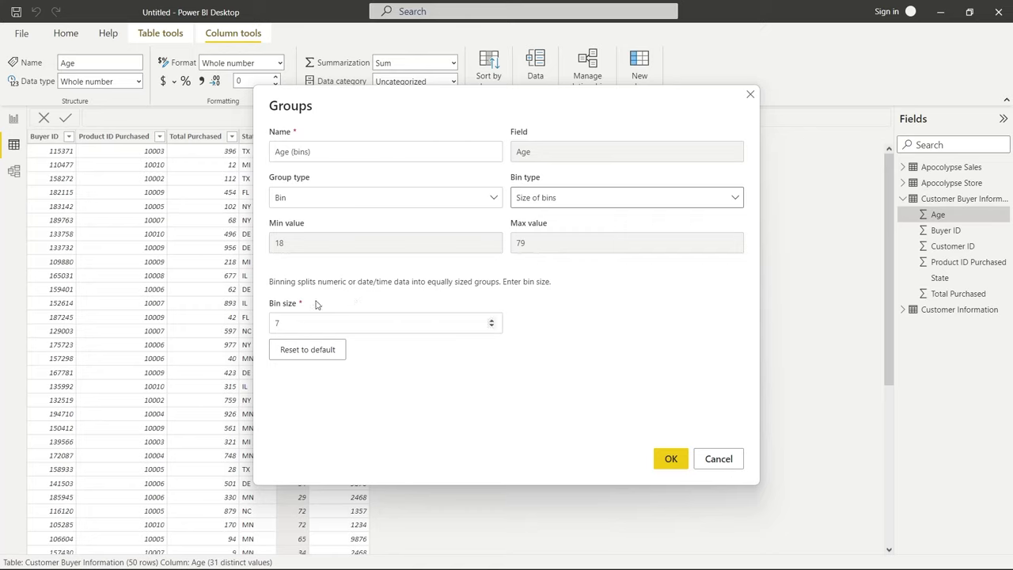
click(579, 201)
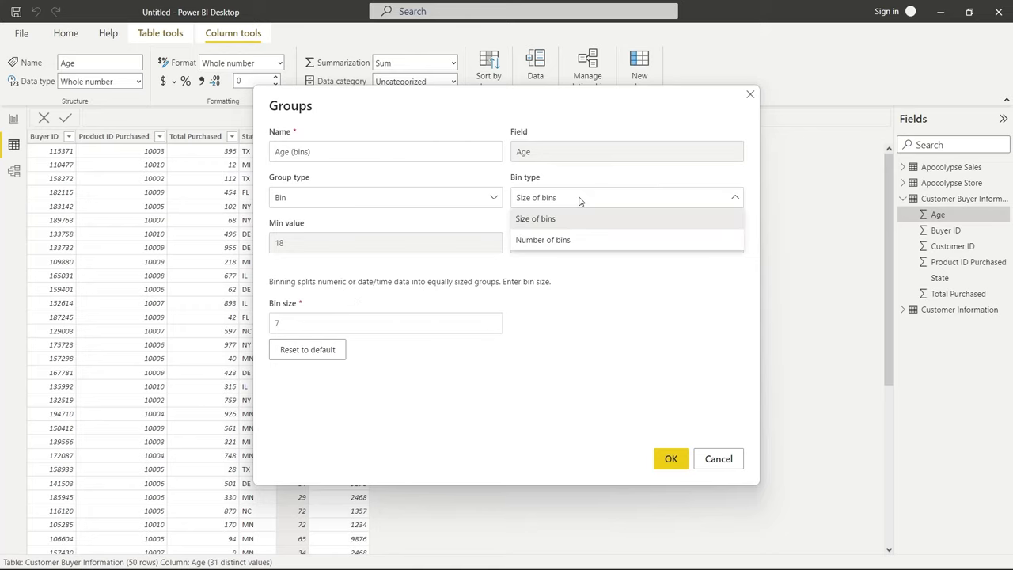
click(576, 241)
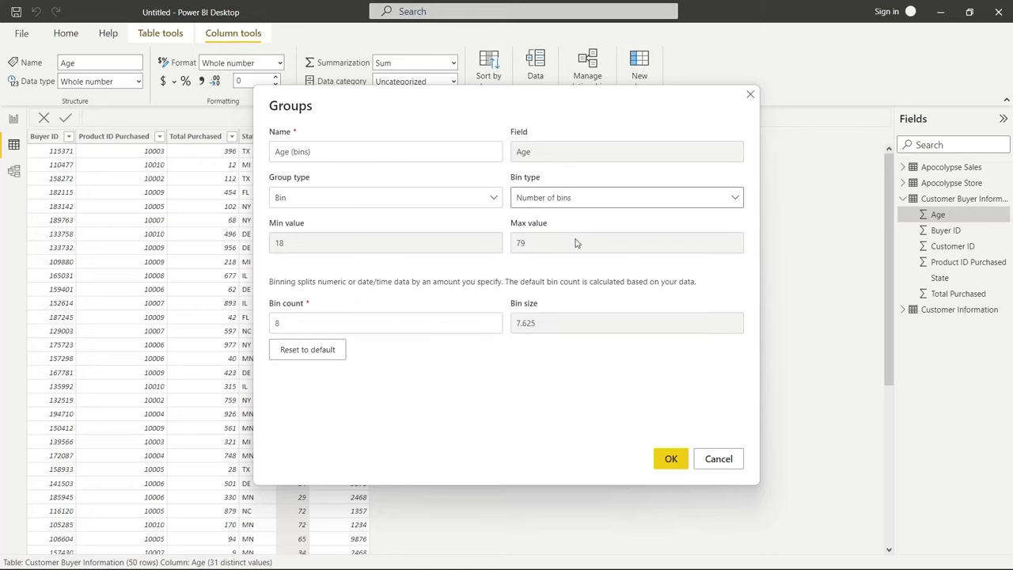
double_click(294, 324)
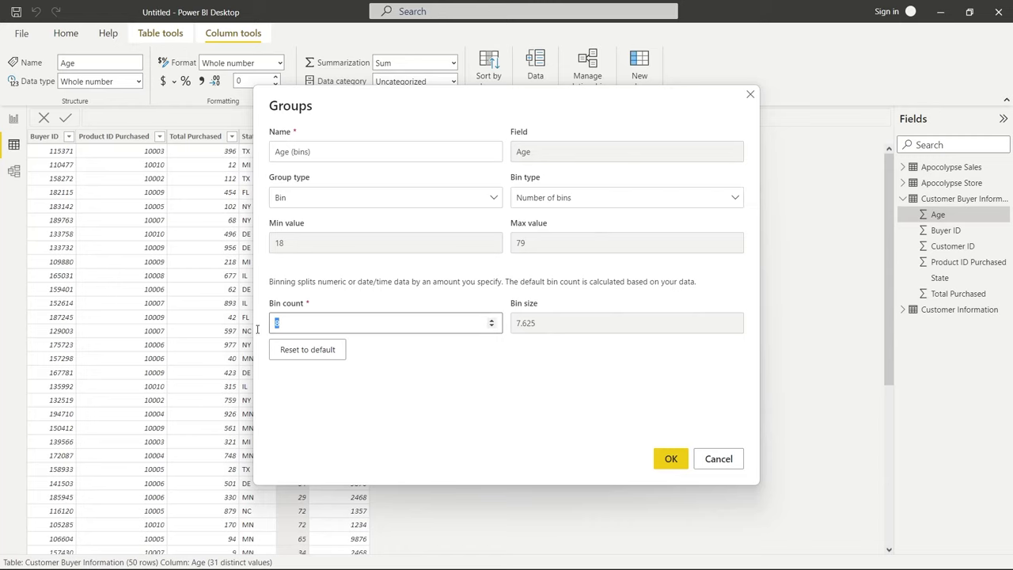
text(5)
key(BackSpace)
text(10)
click(564, 199)
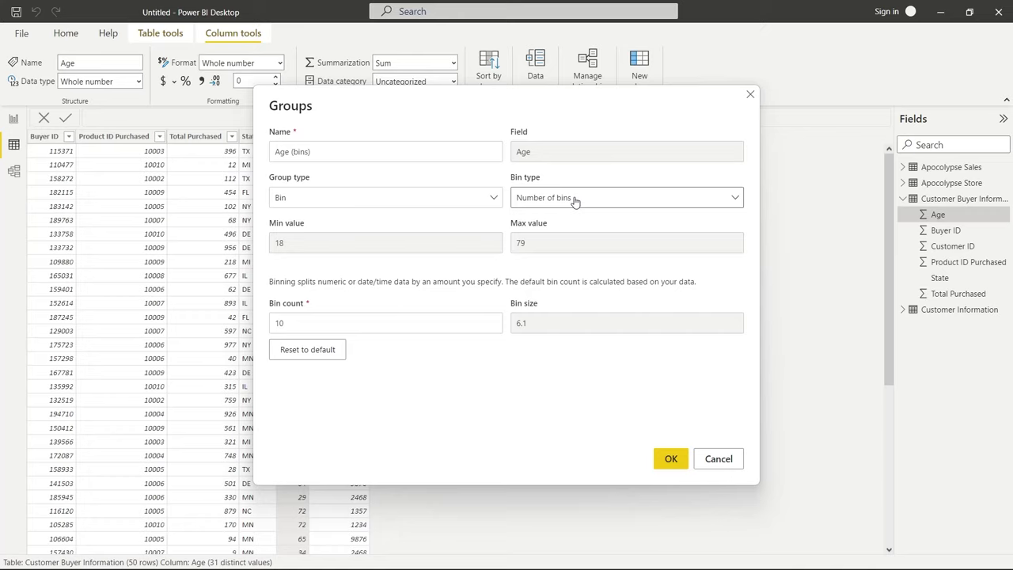
- Switch the bin type back to Size of bins and set the bin size to 10
click(575, 201)
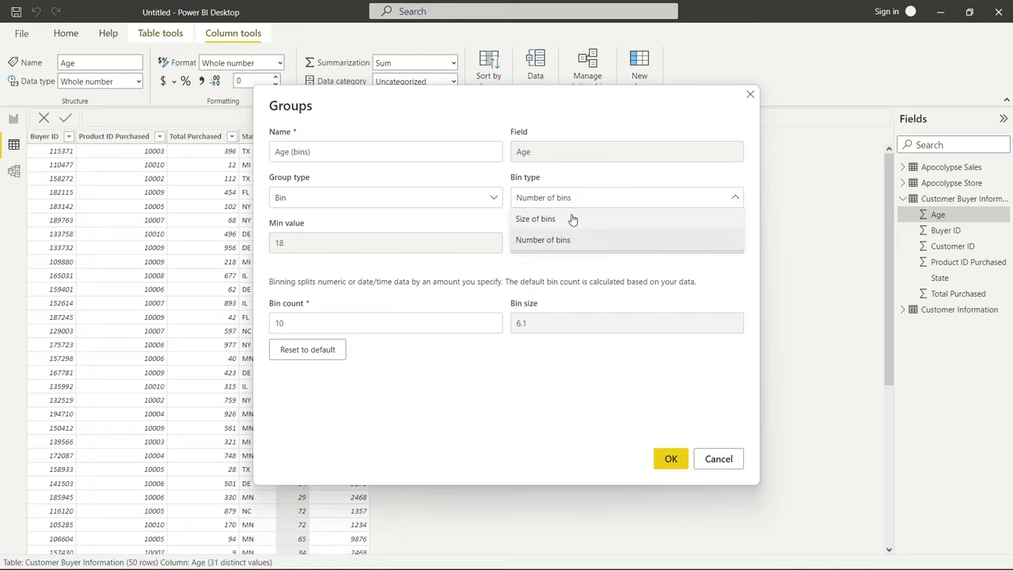
click(570, 219)
click(336, 316)
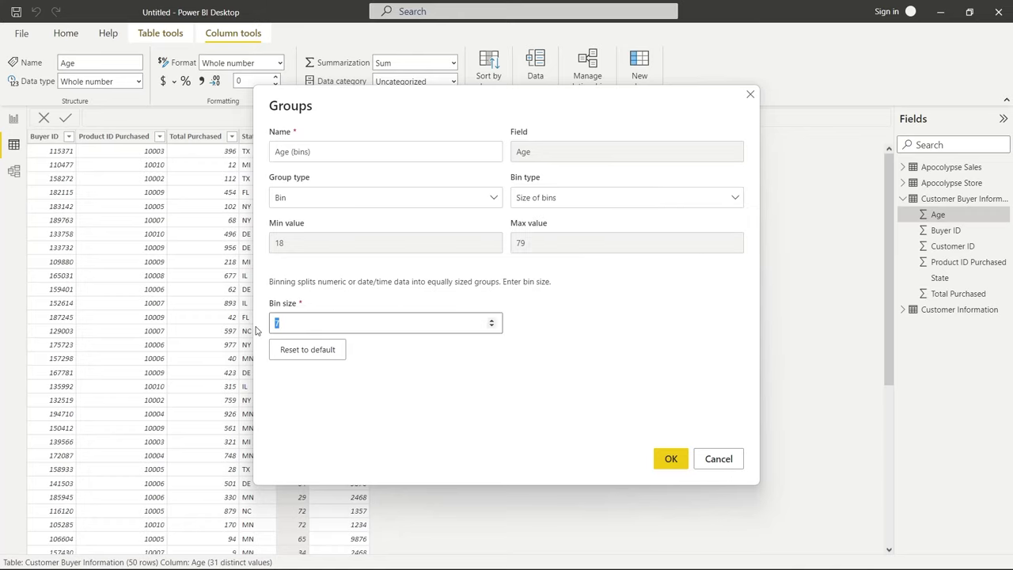
text(10)
- Confirm the Groups dialog to create the 10-year Age (bins) column
click(670, 460)
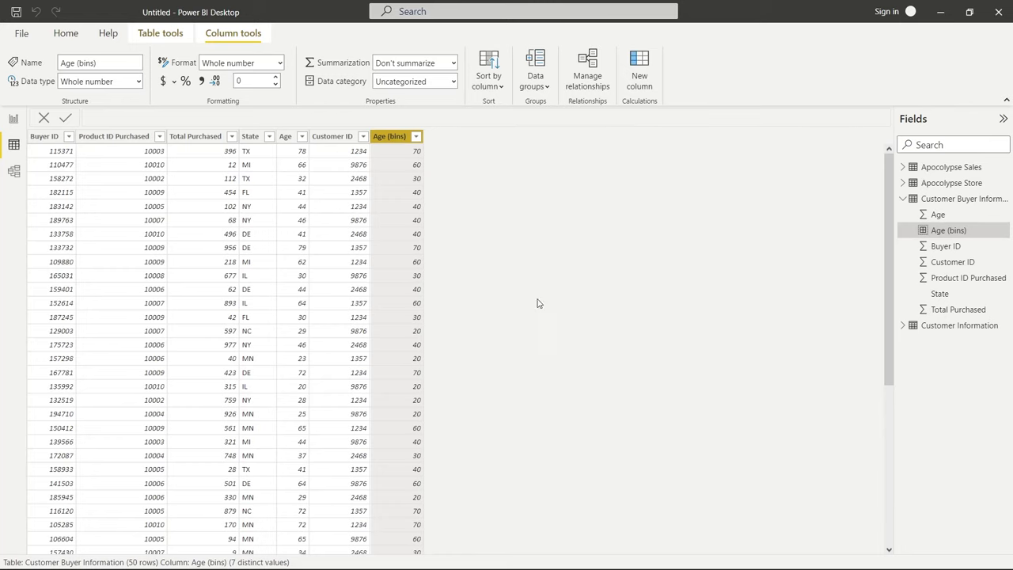
- In Apocolypse Sales, start a new group on Date Purchased with group type List
click(950, 167)
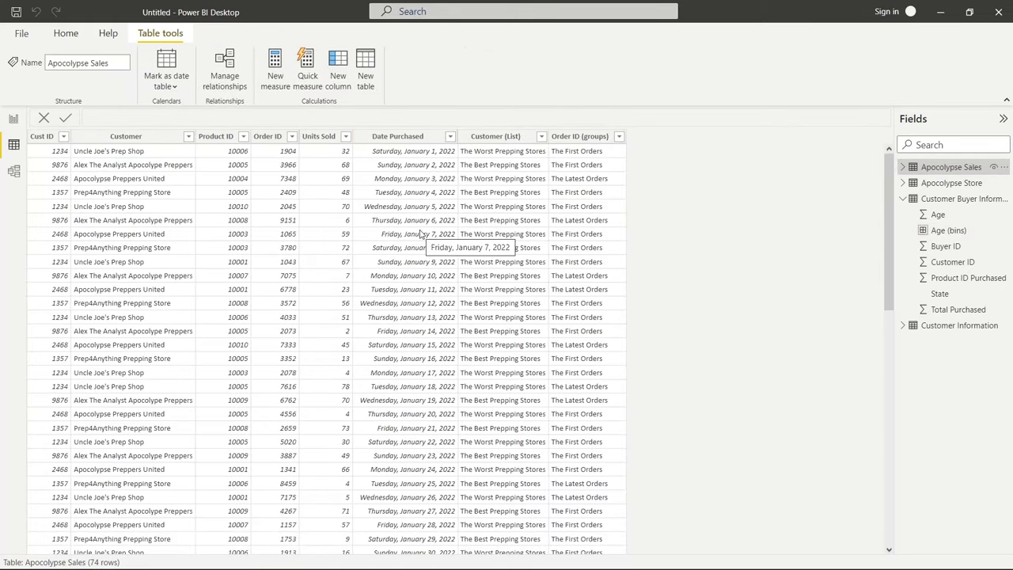
right_click(434, 141)
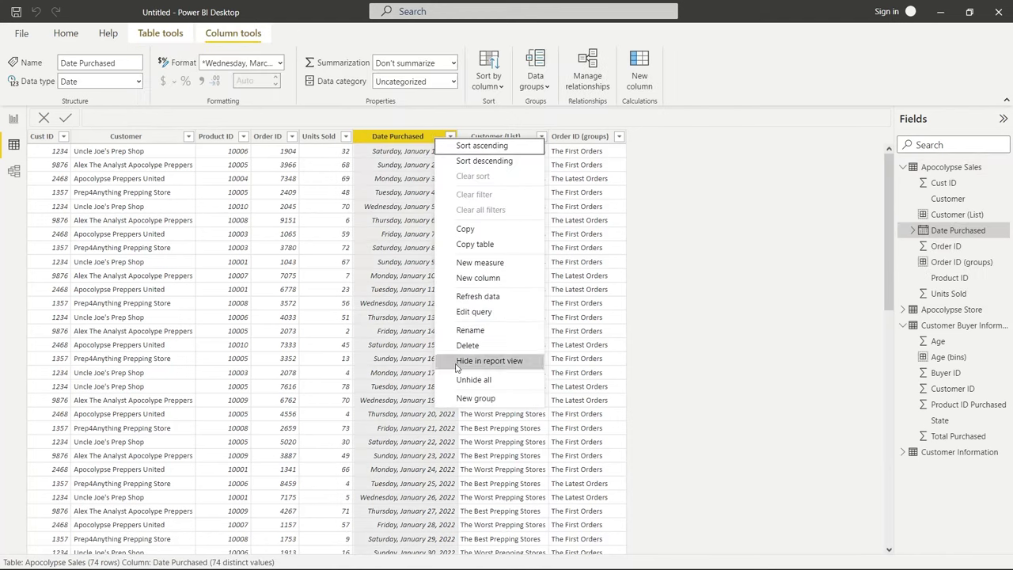
click(470, 398)
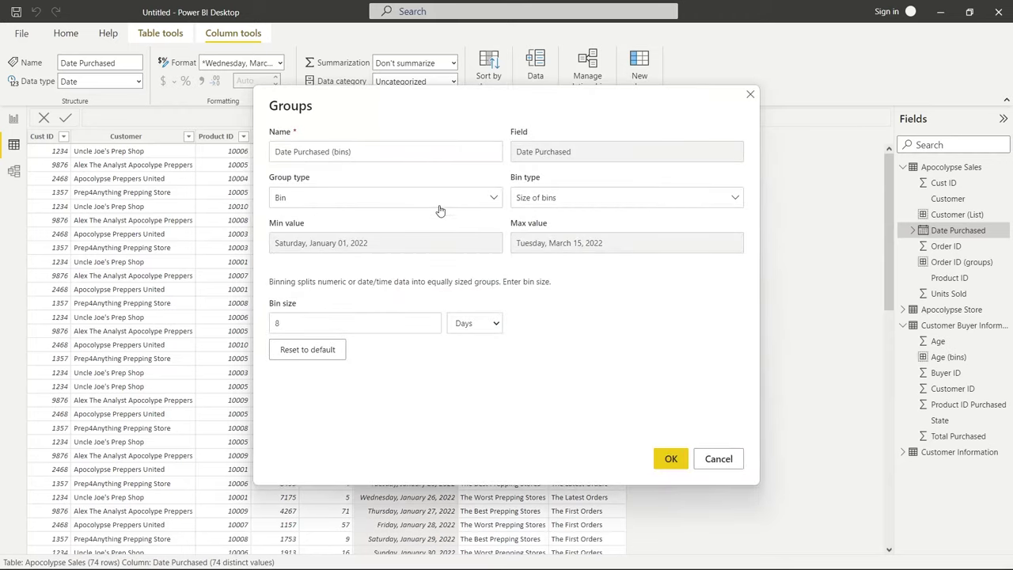
click(440, 200)
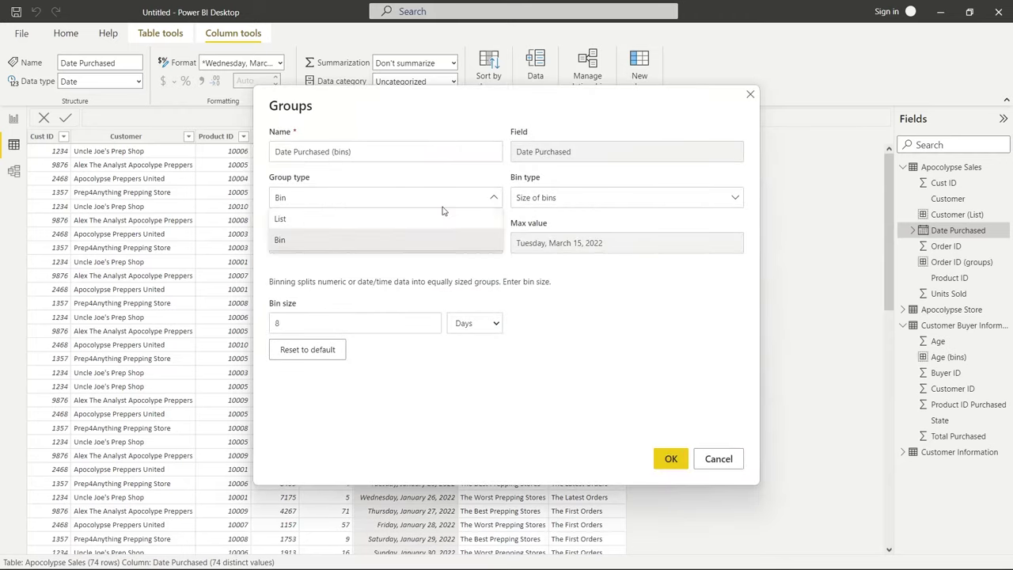
click(492, 205)
click(492, 204)
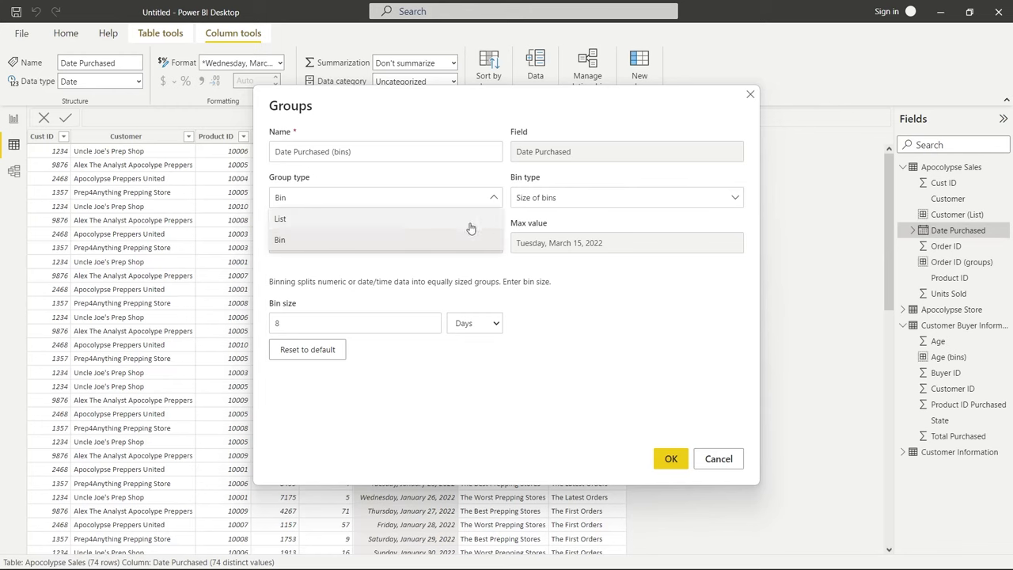
click(470, 226)
- Group the dates Jan 01 through Jan 31 and begin naming the group January
click(436, 243)
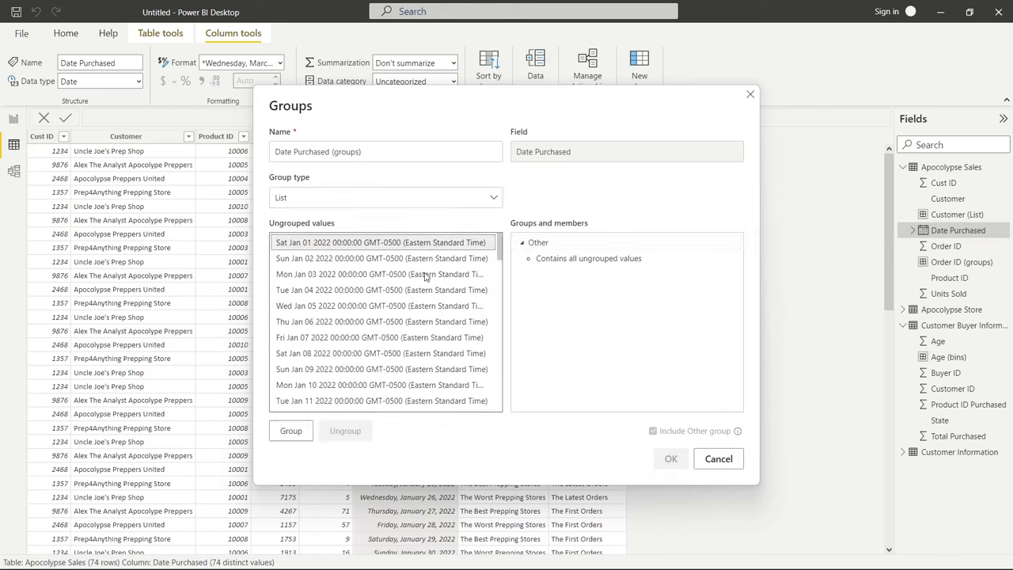
scroll(425, 275, down, 8)
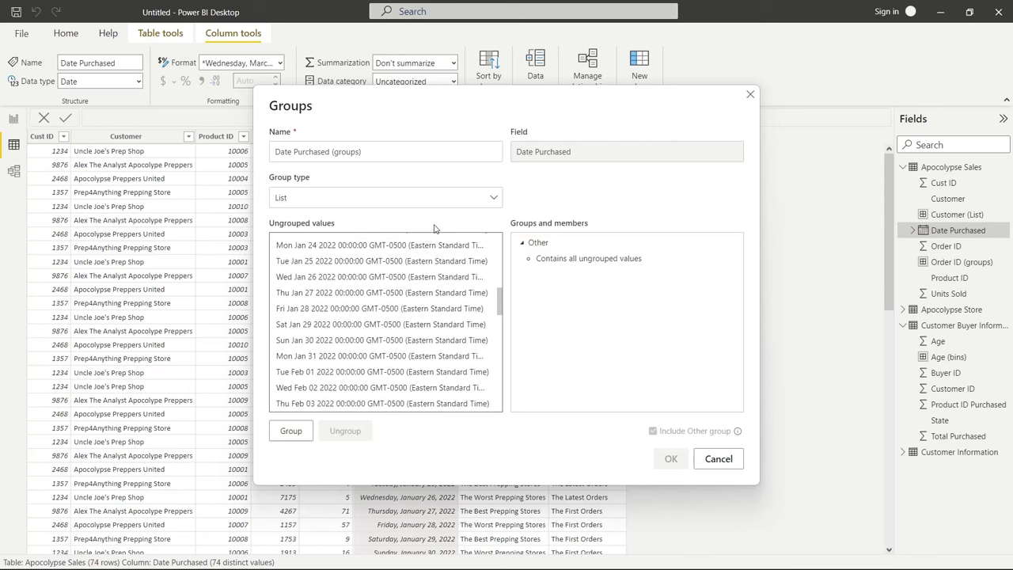
shift+click(378, 356)
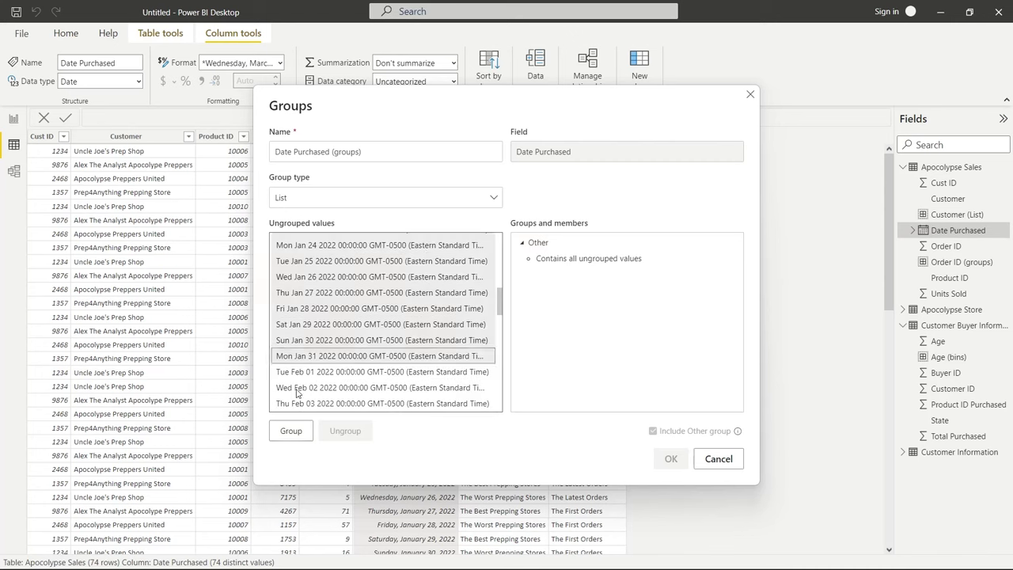
click(286, 431)
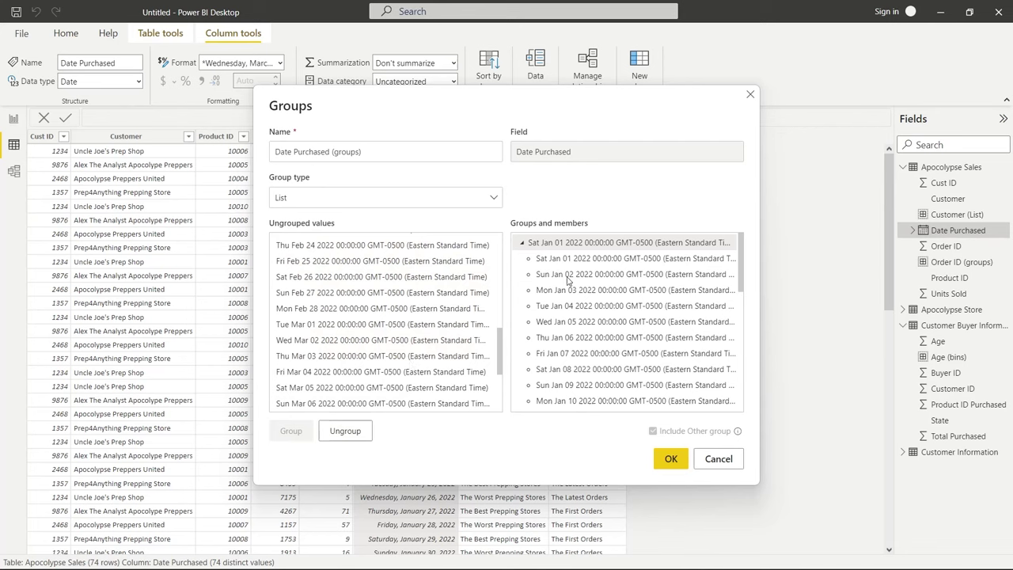
double_click(566, 242)
text(January)
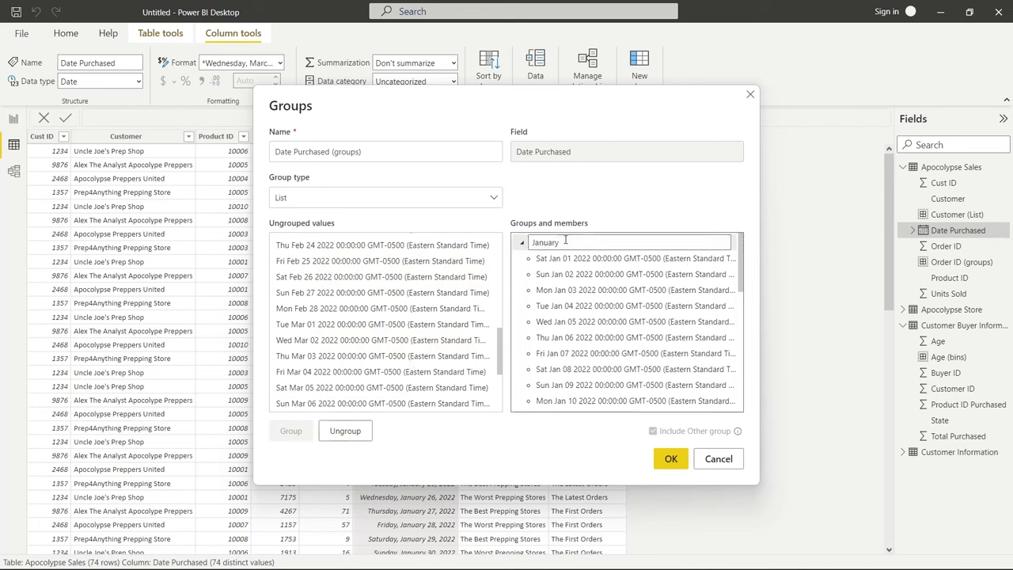
click(416, 198)
- Bin Date Purchased by a bin size of 1 Month and create the Date Purchased (bins) column
click(391, 239)
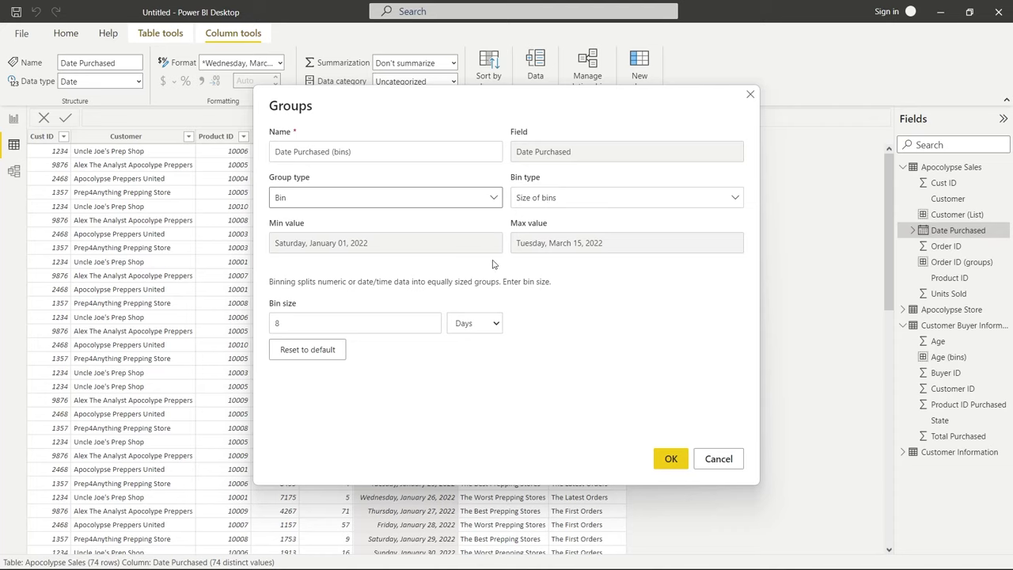
click(486, 325)
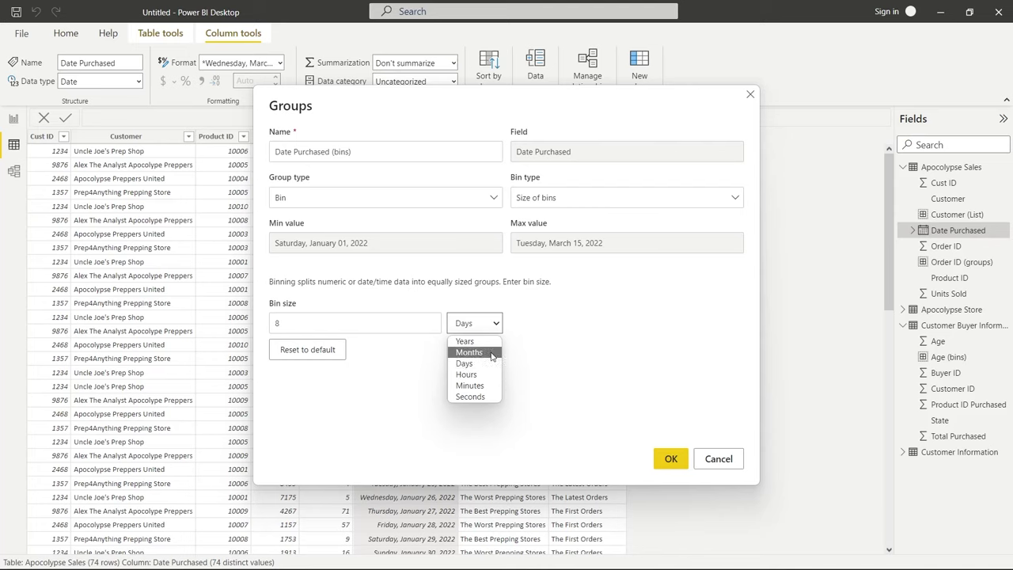
click(479, 353)
click(380, 327)
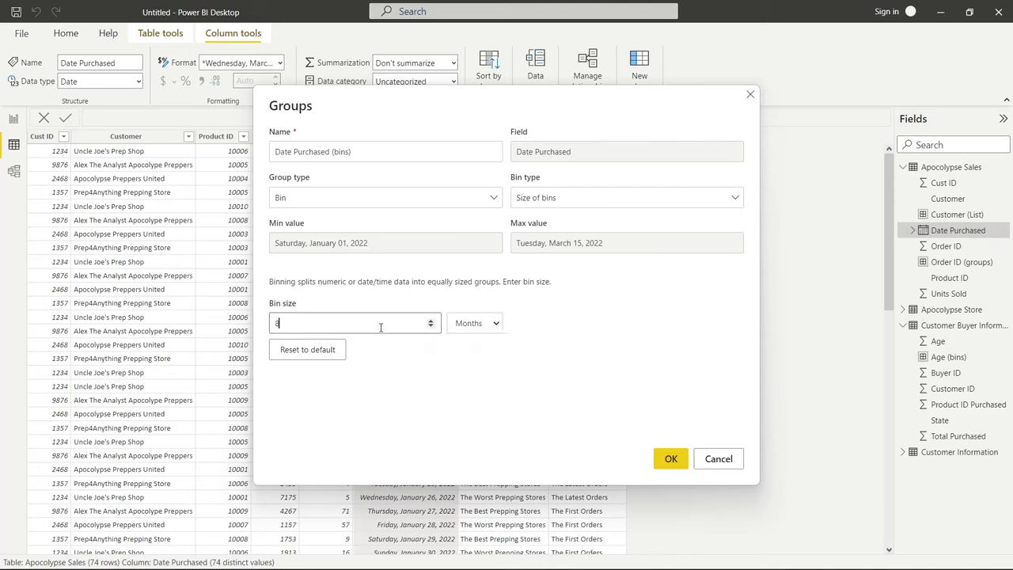
key(BackSpace)
text(1)
click(671, 460)
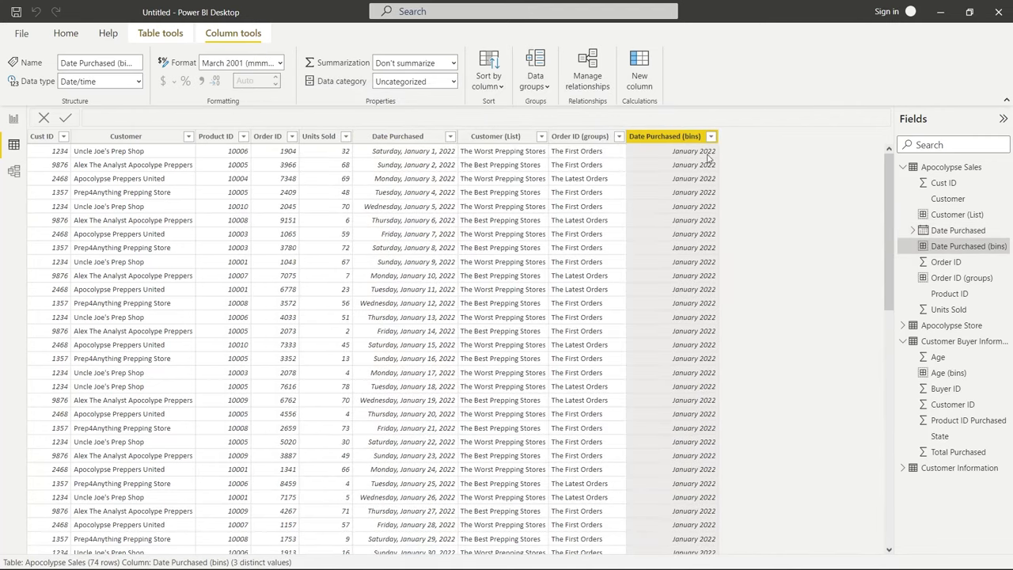
scroll(693, 238, down, 3)
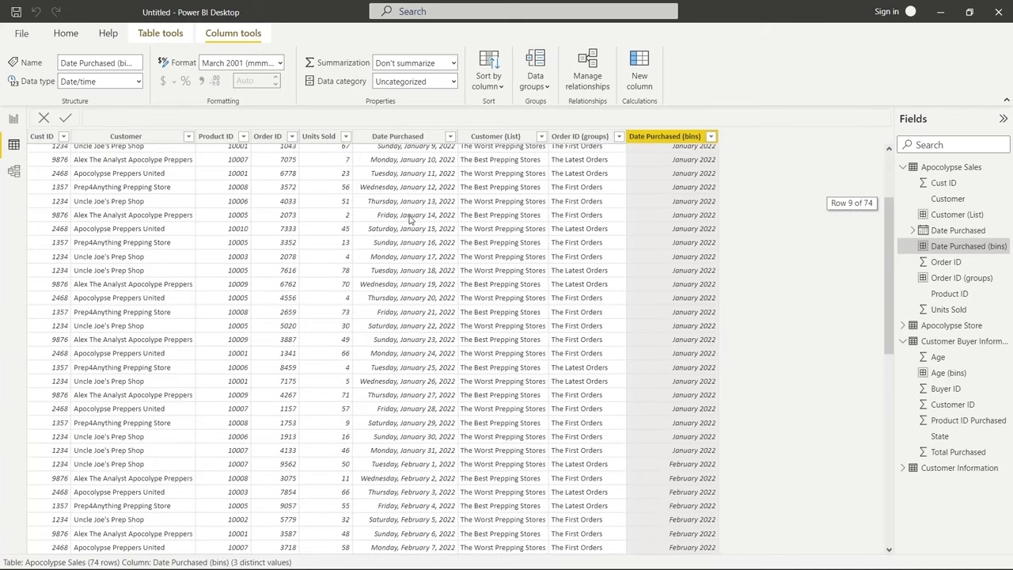
scroll(641, 252, down, 7)
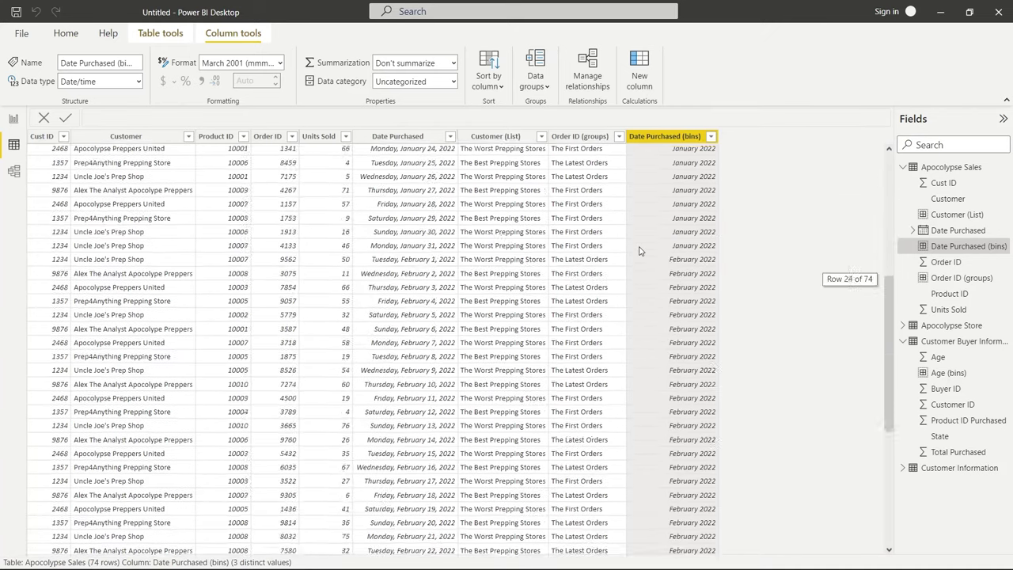
scroll(700, 336, down, 5)
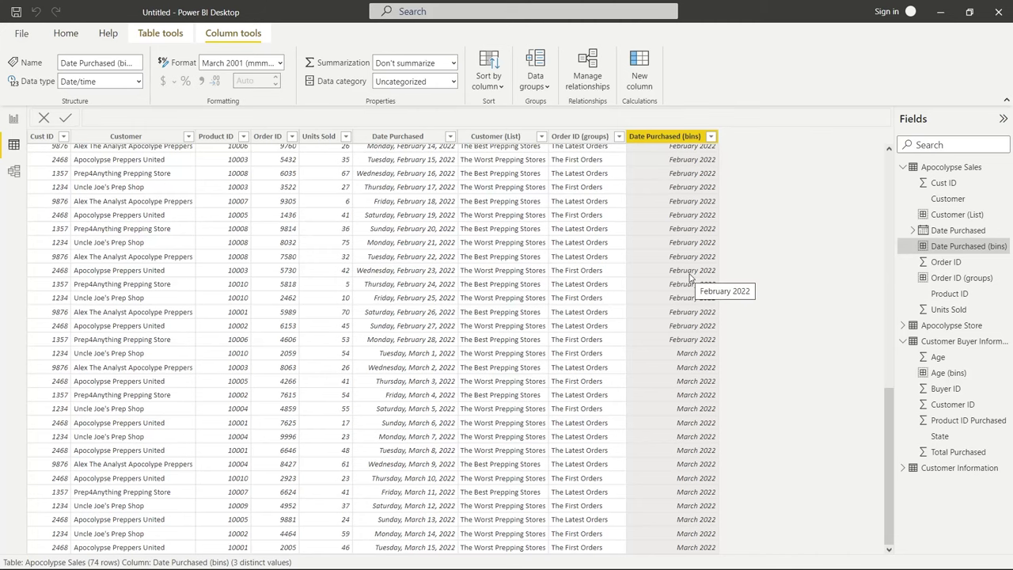
scroll(690, 276, up, 15)
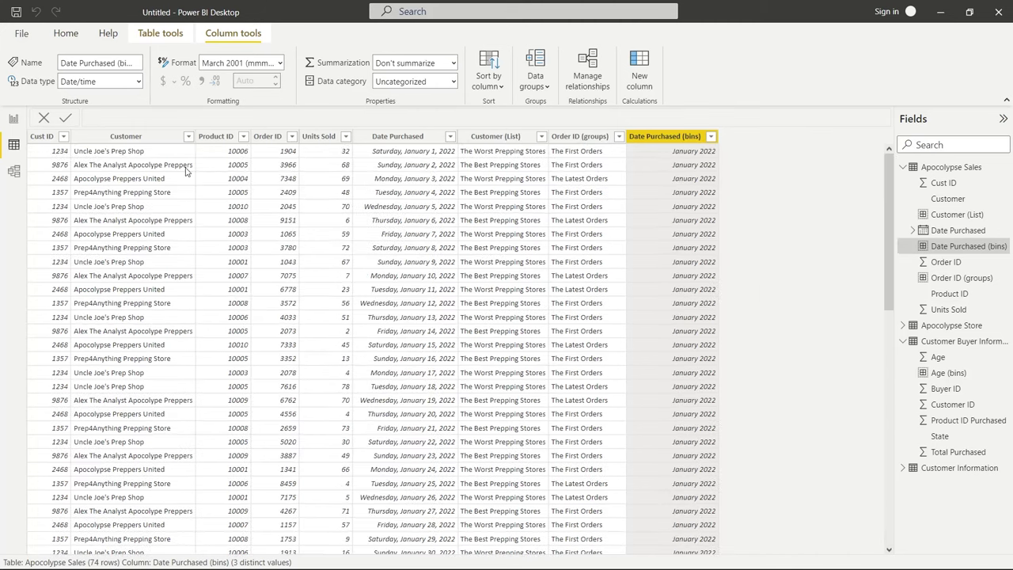
click(16, 121)
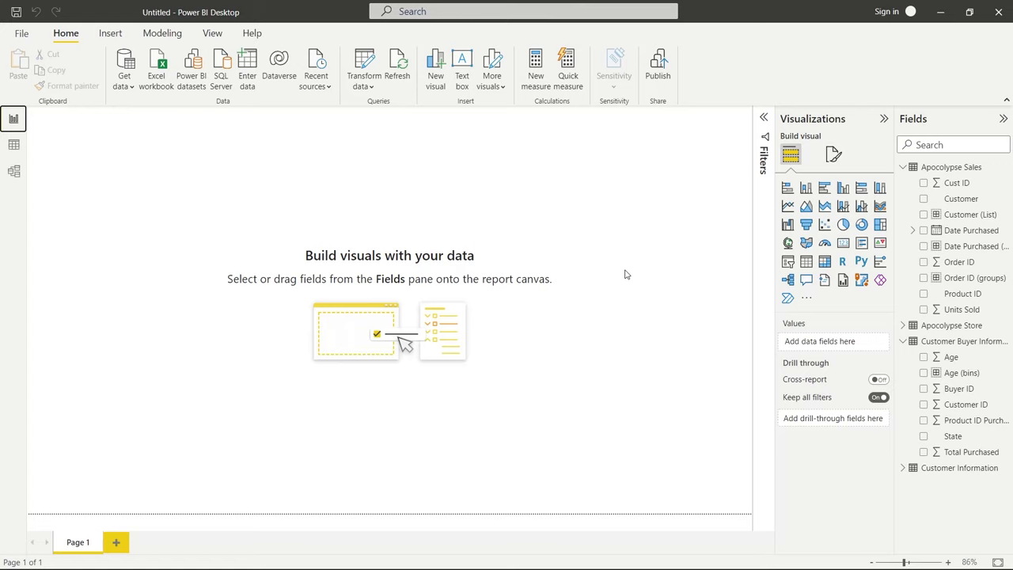
- Chart Buyer ID by Age (bins) as a column chart, widen it and move it lower
click(924, 388)
click(924, 372)
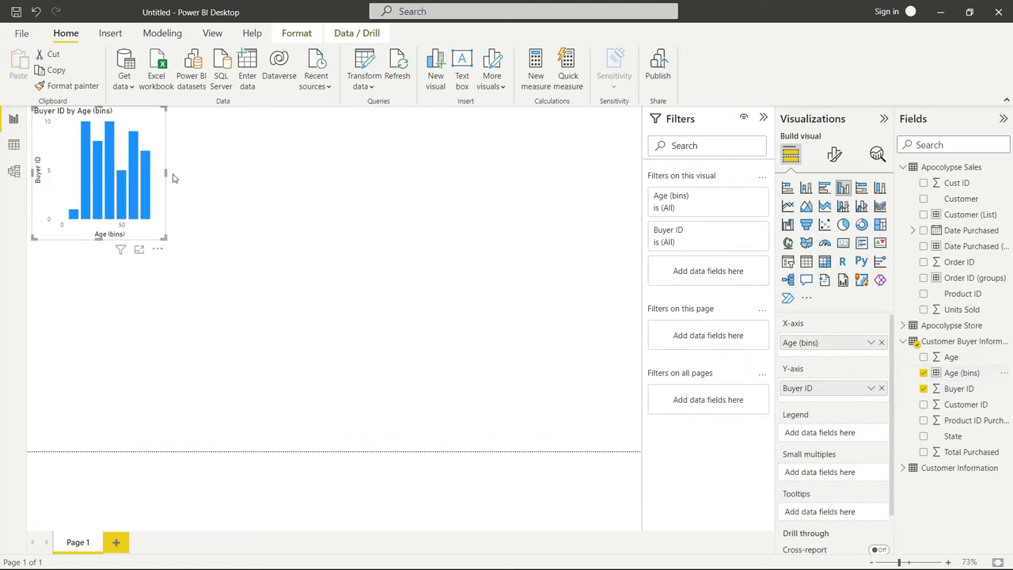
drag(165, 171, 461, 171)
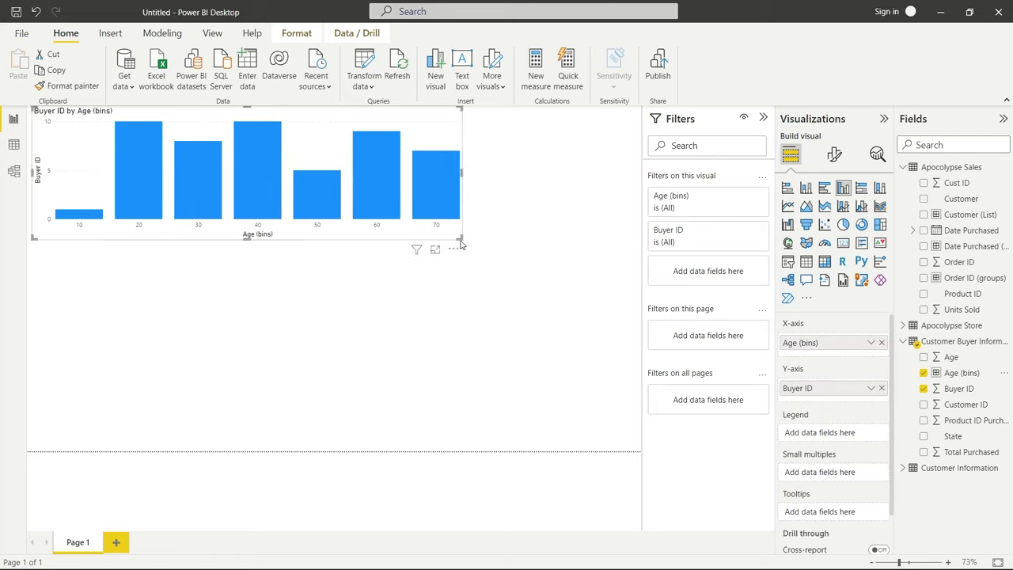
drag(422, 241, 453, 353)
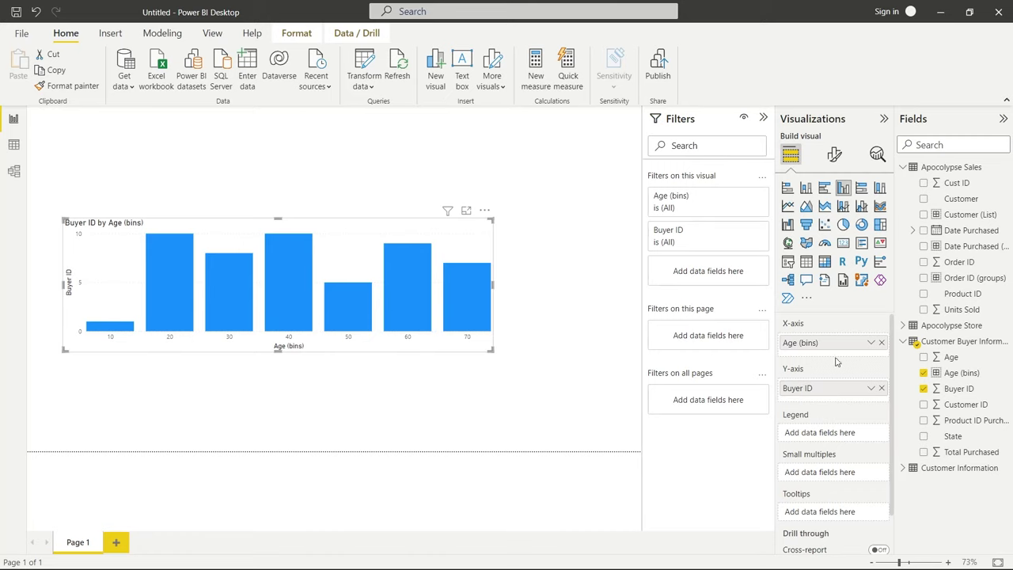
- Put Age under Age (bins) on the X-axis, test drilling down to ages, then drill back up
drag(974, 365, 843, 360)
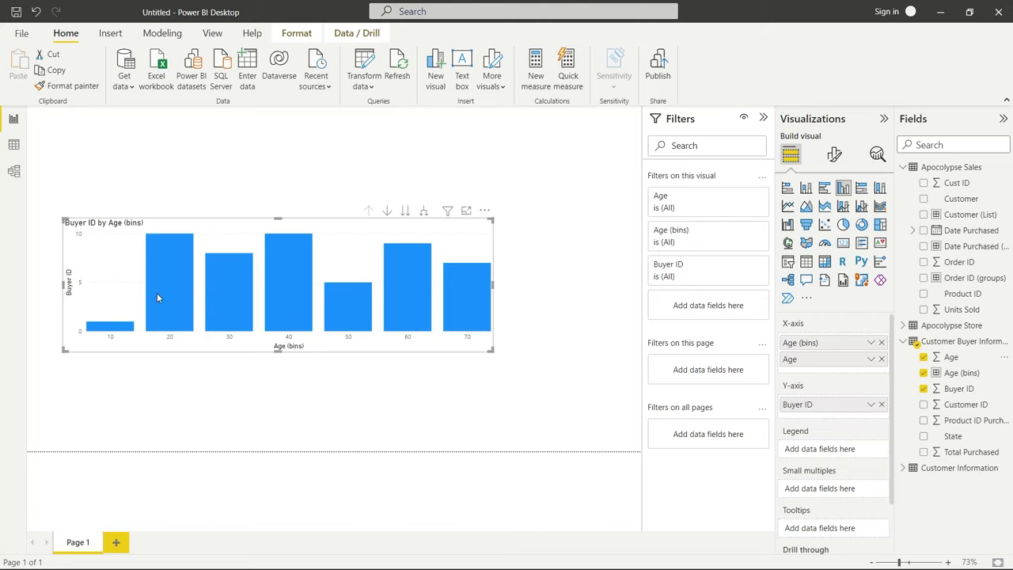
click(386, 213)
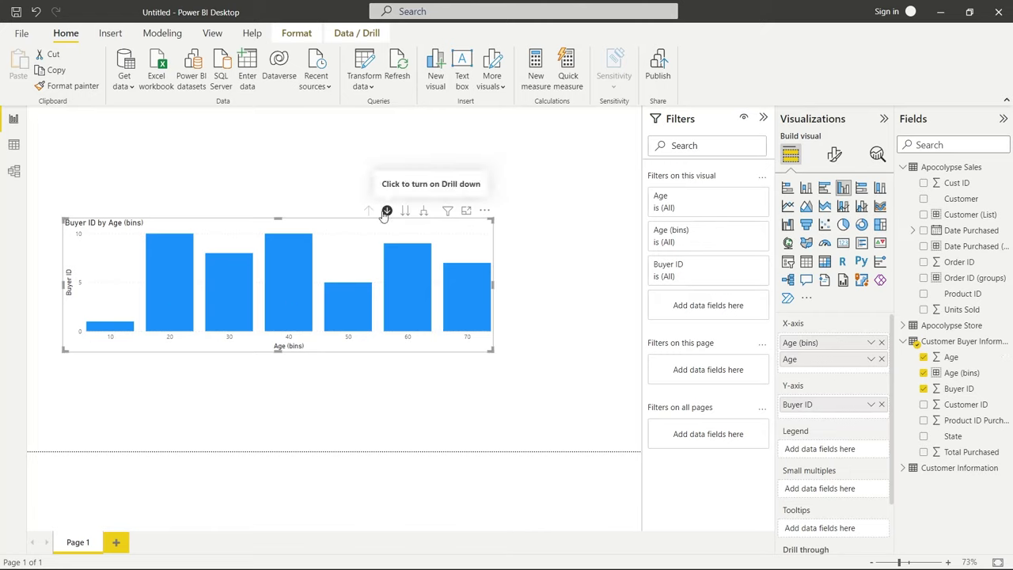
click(406, 210)
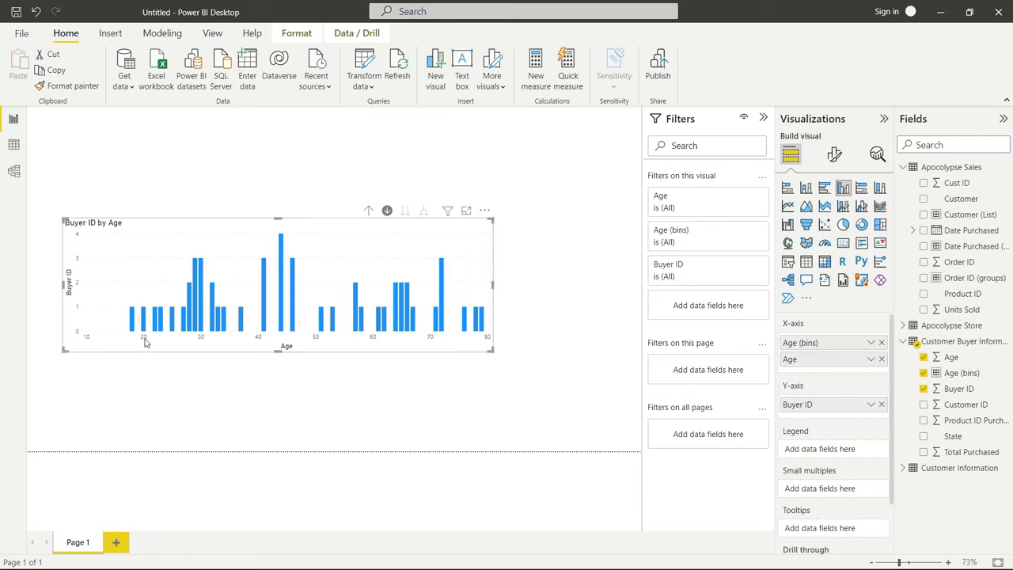
click(369, 210)
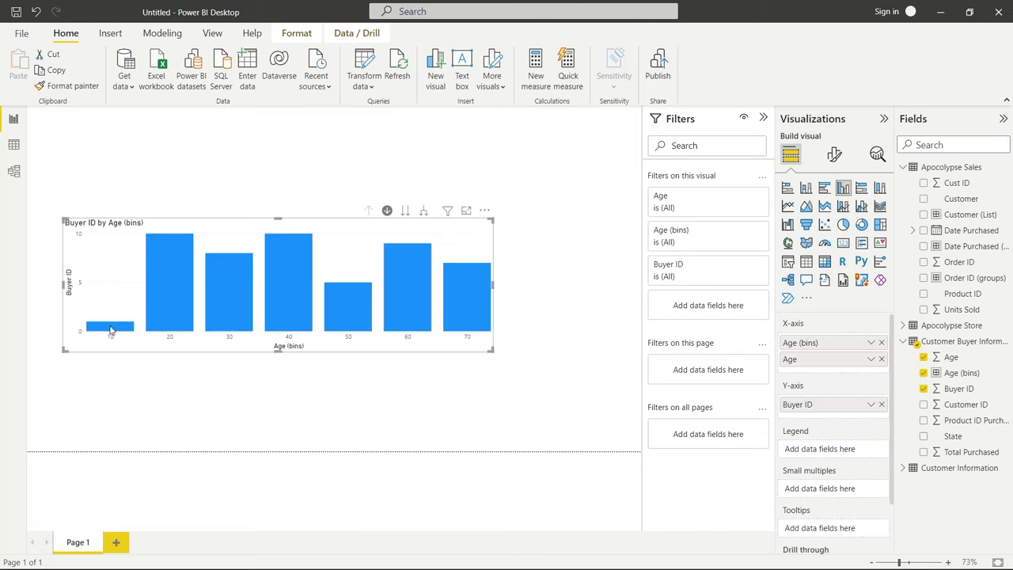
mouse_move(125, 325)
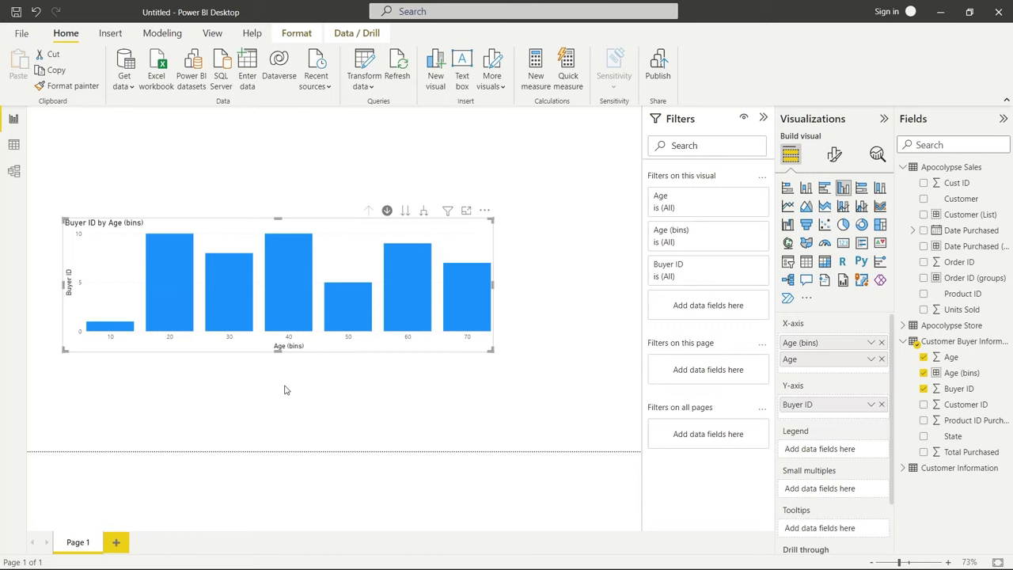
- Narrow and heighten the column chart, then build a table of Customer (List) with Units Sold
drag(493, 286, 267, 287)
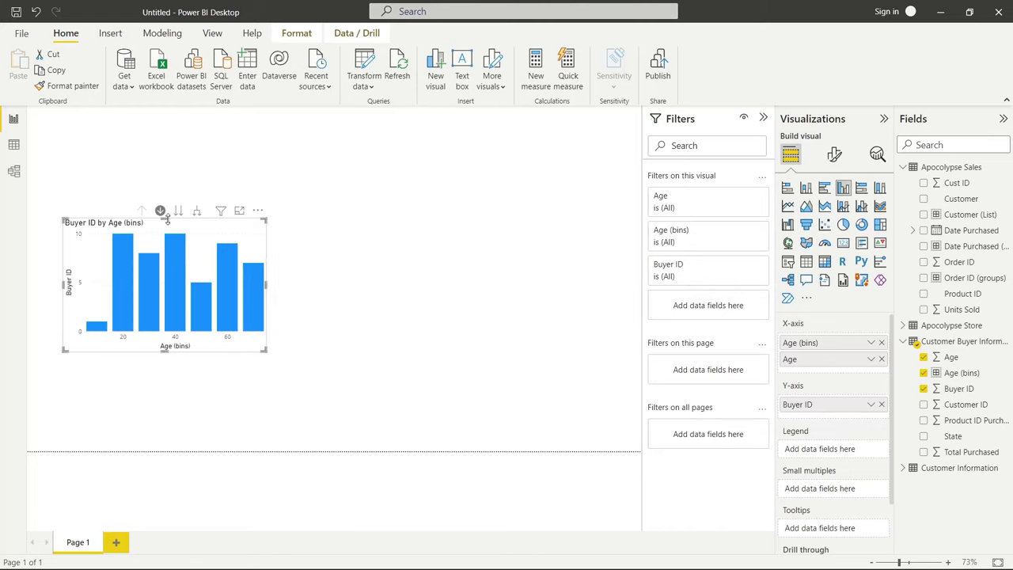
drag(165, 219, 165, 150)
click(337, 277)
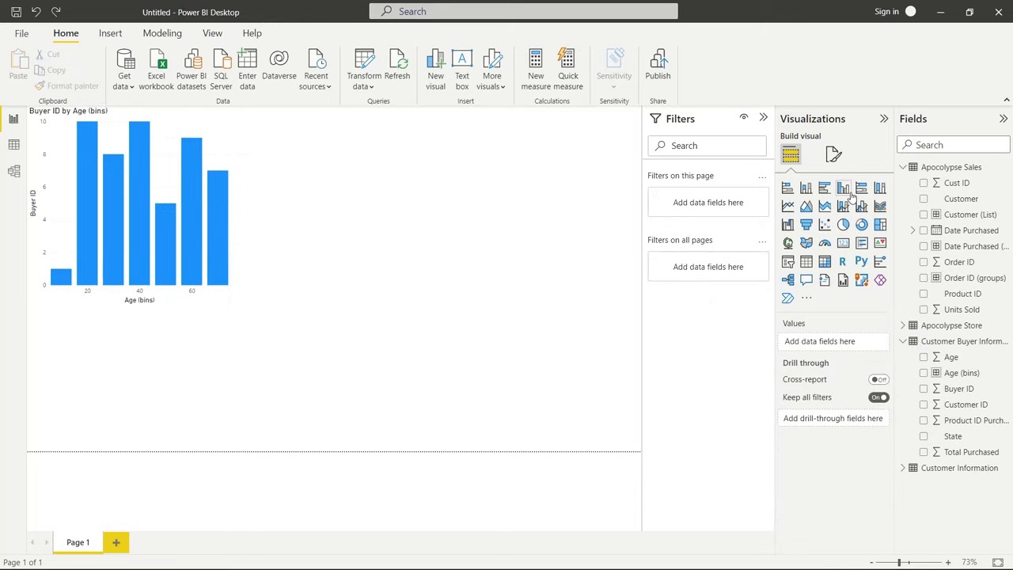
click(924, 215)
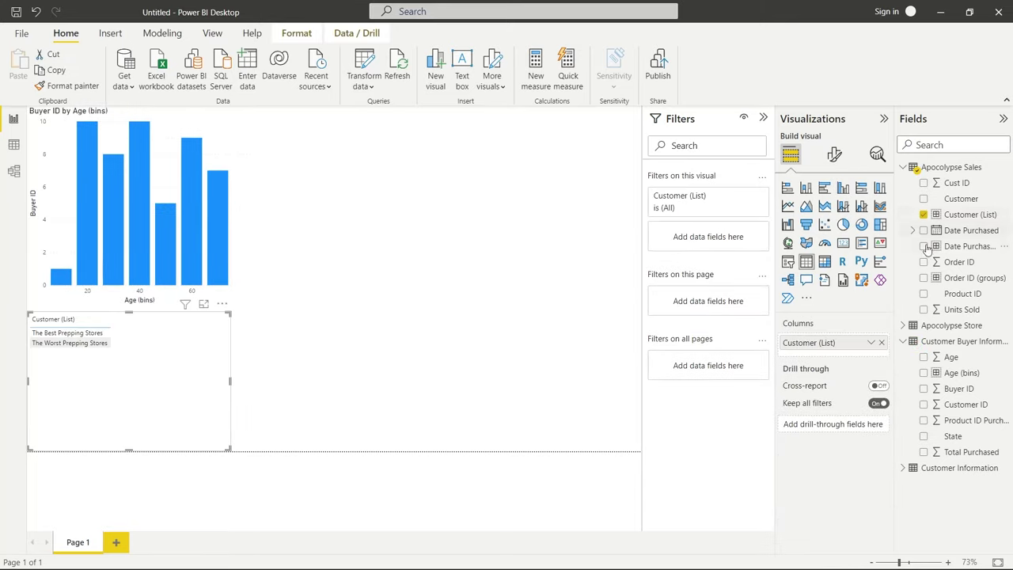
click(924, 310)
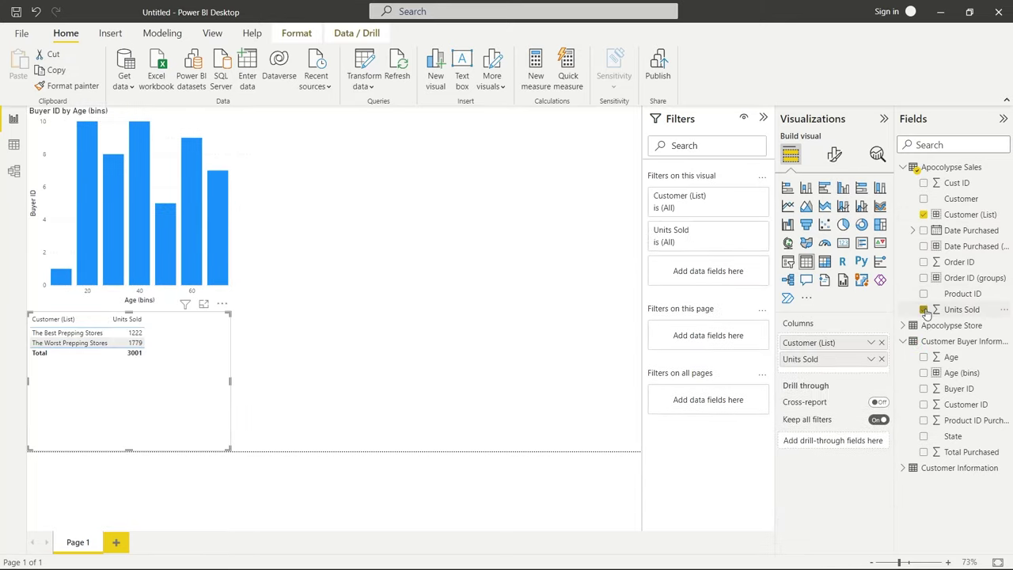